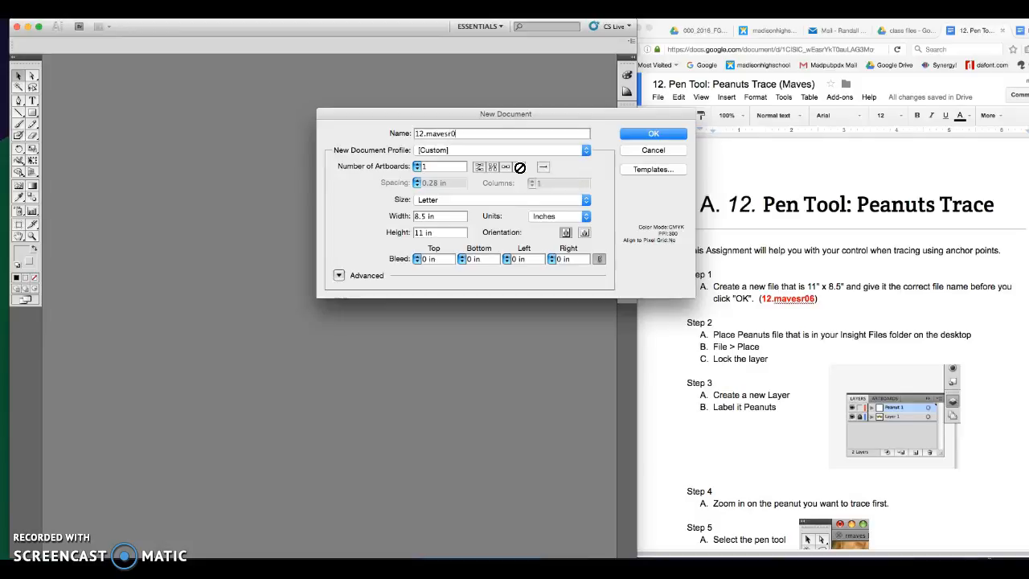
Create a one-artboard Letter document, 8.5 x 11 in, using the file name from the assignment's Step 1
{"action": "left_click", "coordinate": [635, 144]}
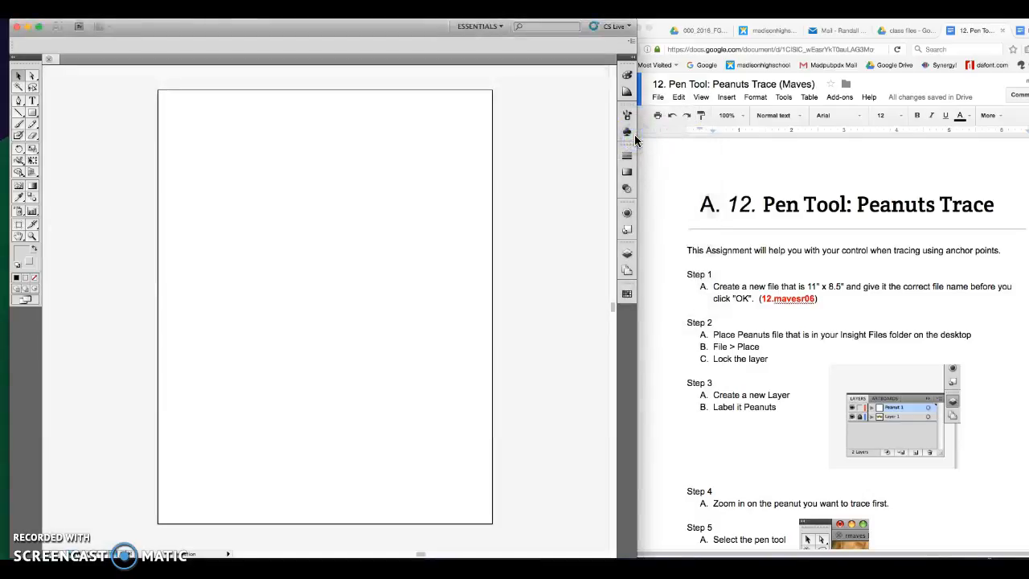
{"action": "left_click", "coordinate": [645, 203]}
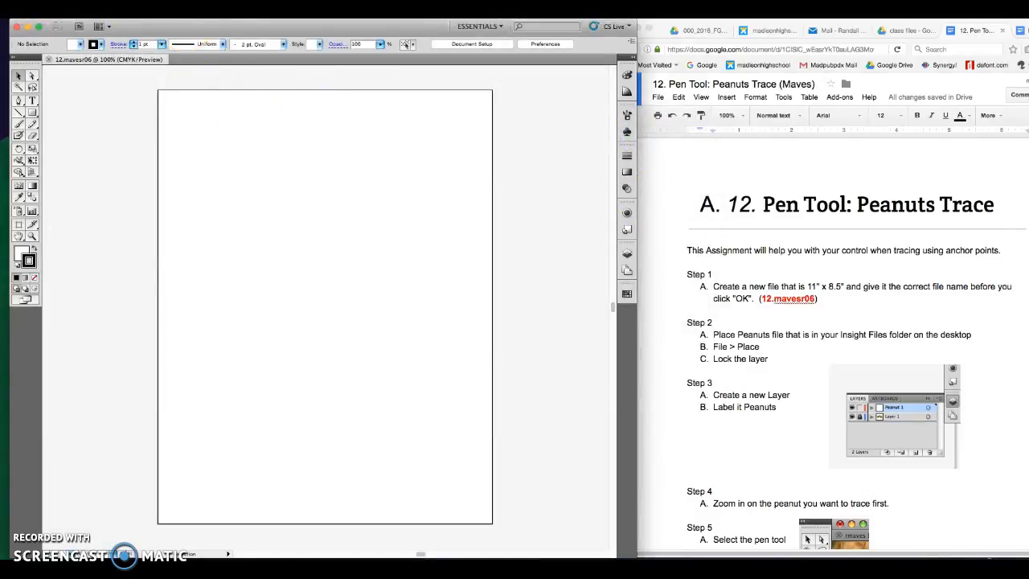
Place the peanuts JPG from the Insight Files folder on the Desktop and show the document's layers
{"action": "left_click", "coordinate": [66, 12]}
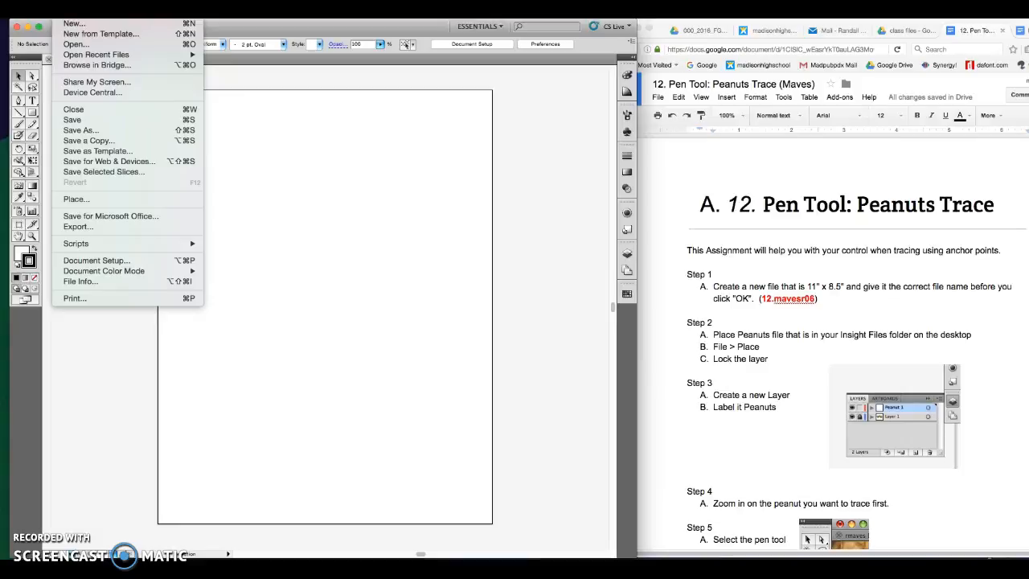
{"action": "left_click", "coordinate": [107, 197]}
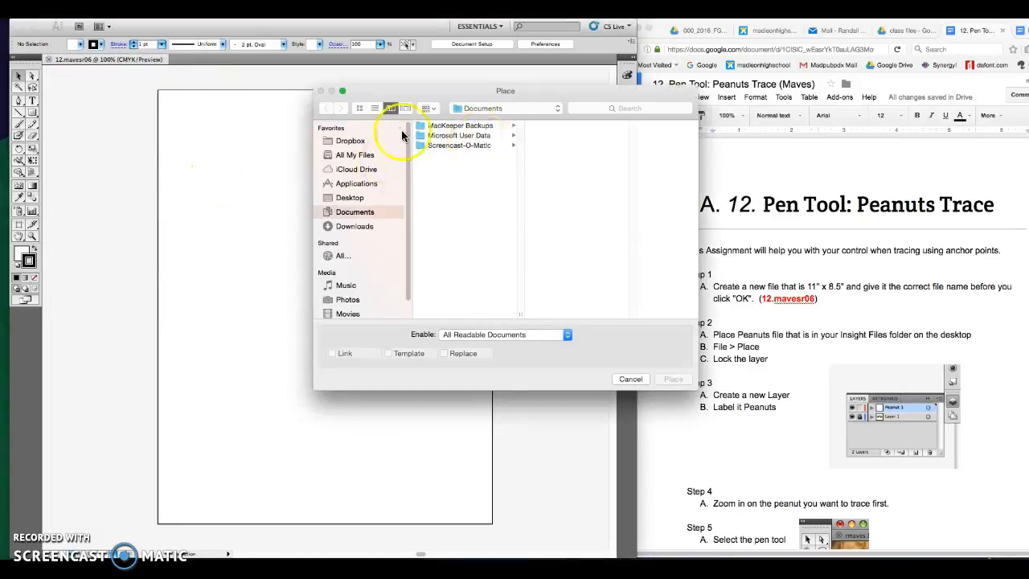
{"action": "left_click", "coordinate": [349, 197]}
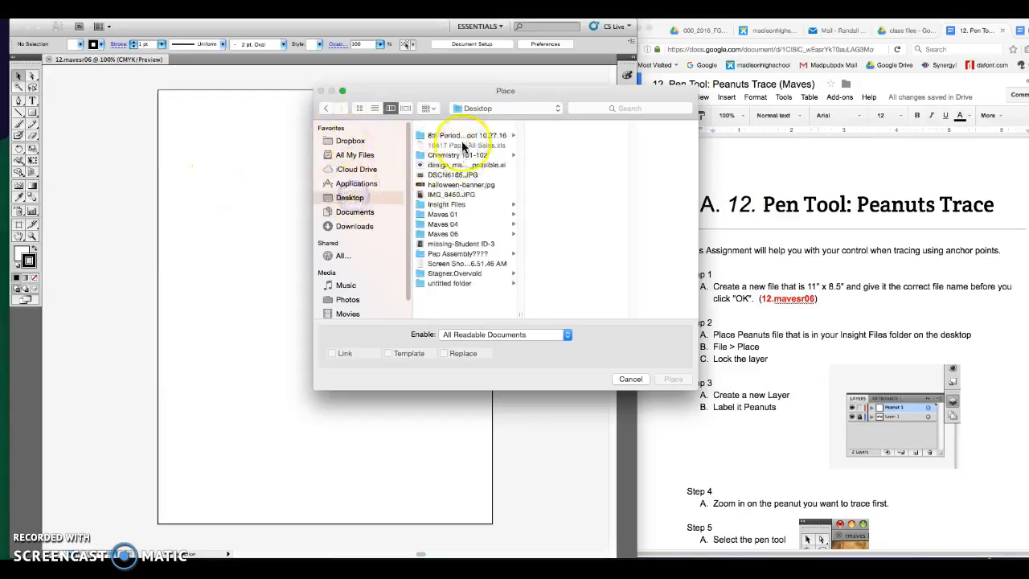
{"action": "left_click", "coordinate": [448, 204]}
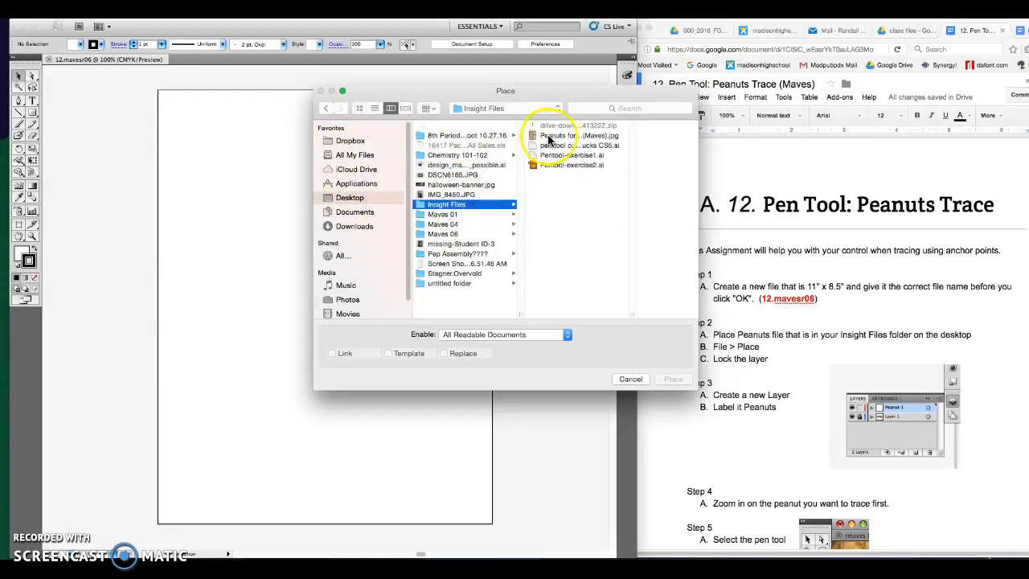
{"action": "left_click", "coordinate": [549, 135]}
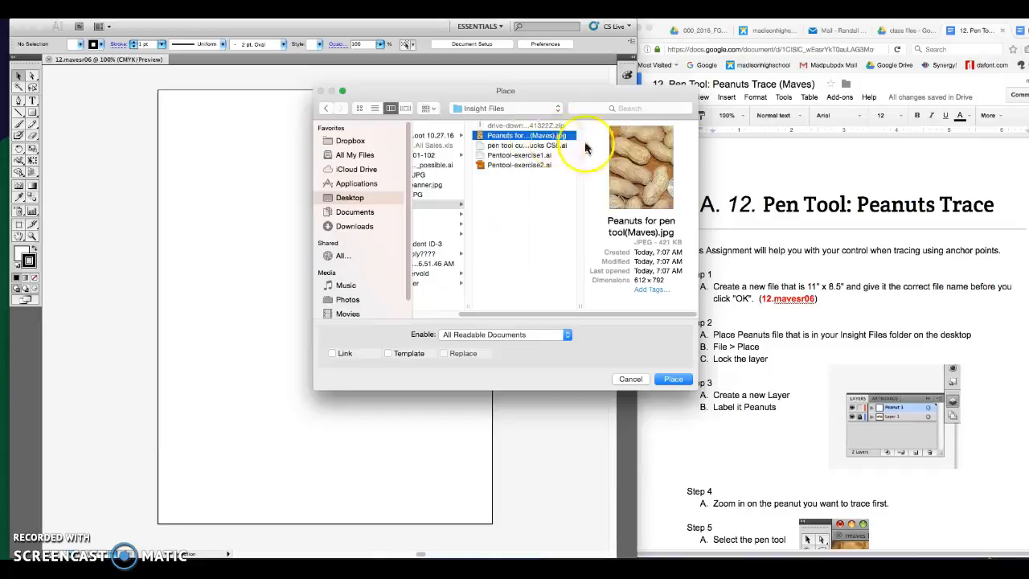
{"action": "left_click", "coordinate": [686, 380]}
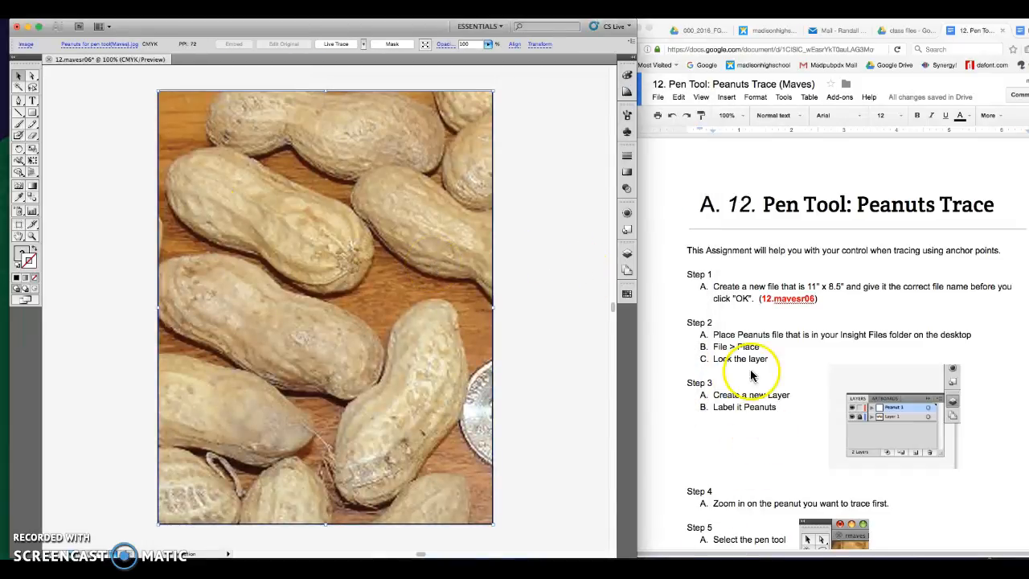
{"action": "left_click", "coordinate": [627, 254]}
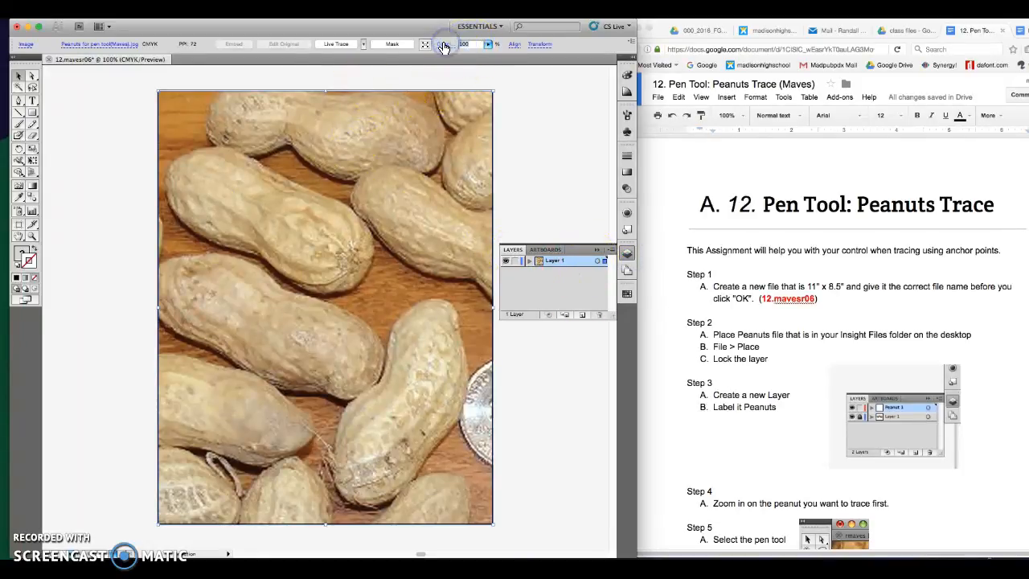
Try the placed peanuts photo at 50% opacity, and restore it to 100%
{"action": "type", "text": "50"}
{"action": "key", "text": "Return"}
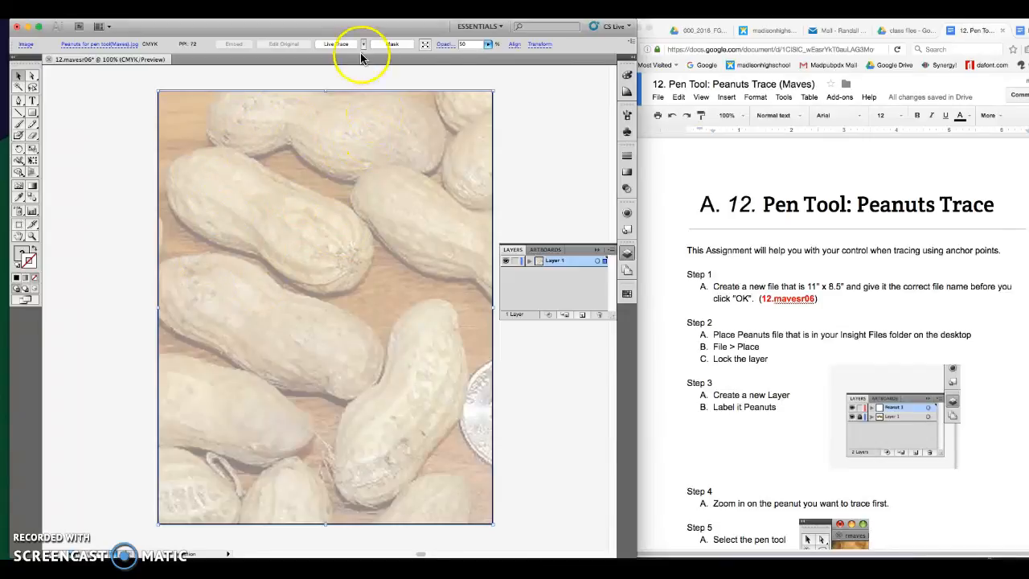
{"action": "left_click", "coordinate": [488, 44]}
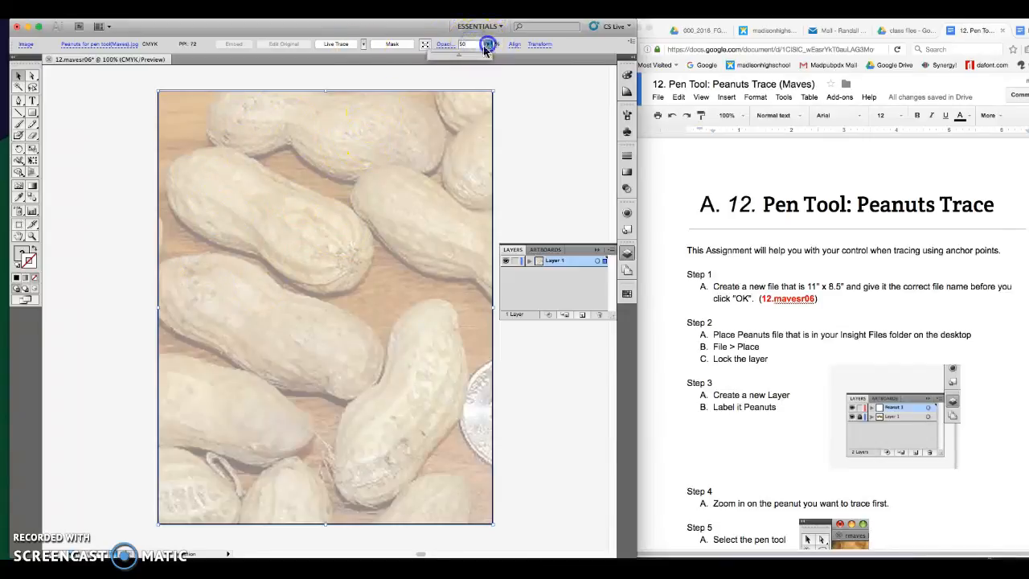
{"action": "left_click_drag", "start_coordinate": [460, 56], "coordinate": [501, 56]}
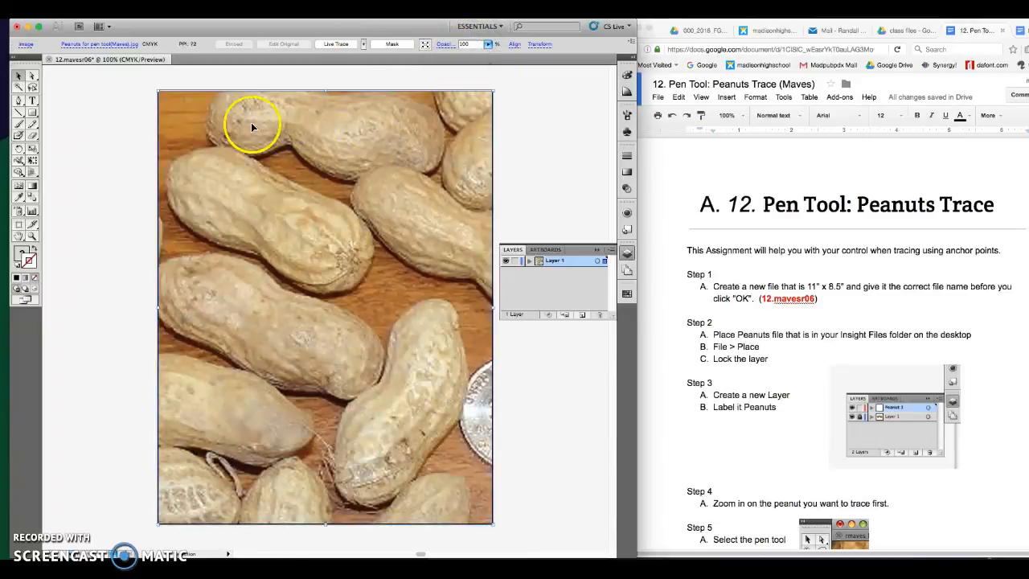
Lock Layer 1 holding the photo and add a new layer named Trace above it
{"action": "left_click", "coordinate": [515, 261]}
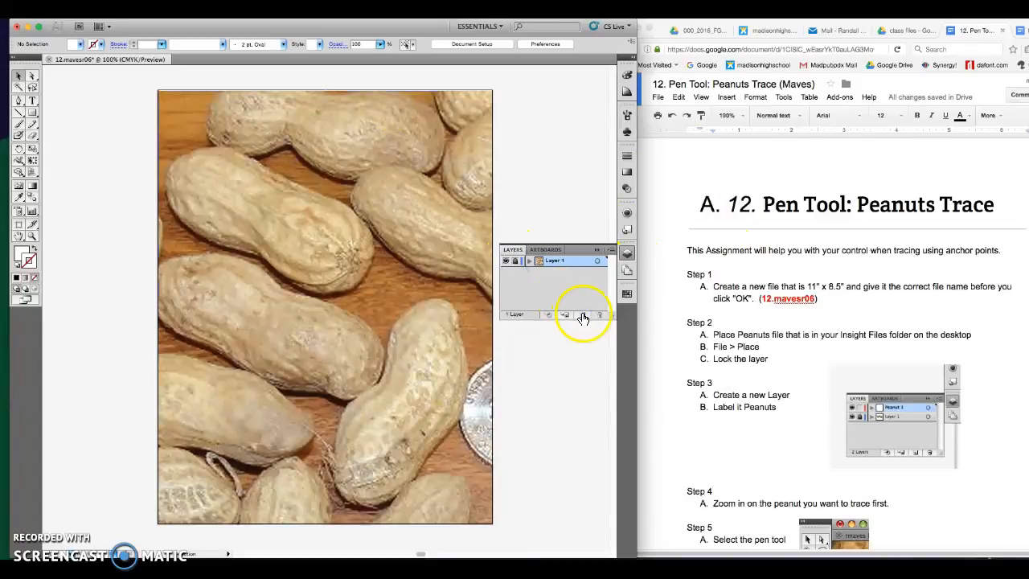
{"action": "double_click", "coordinate": [553, 264]}
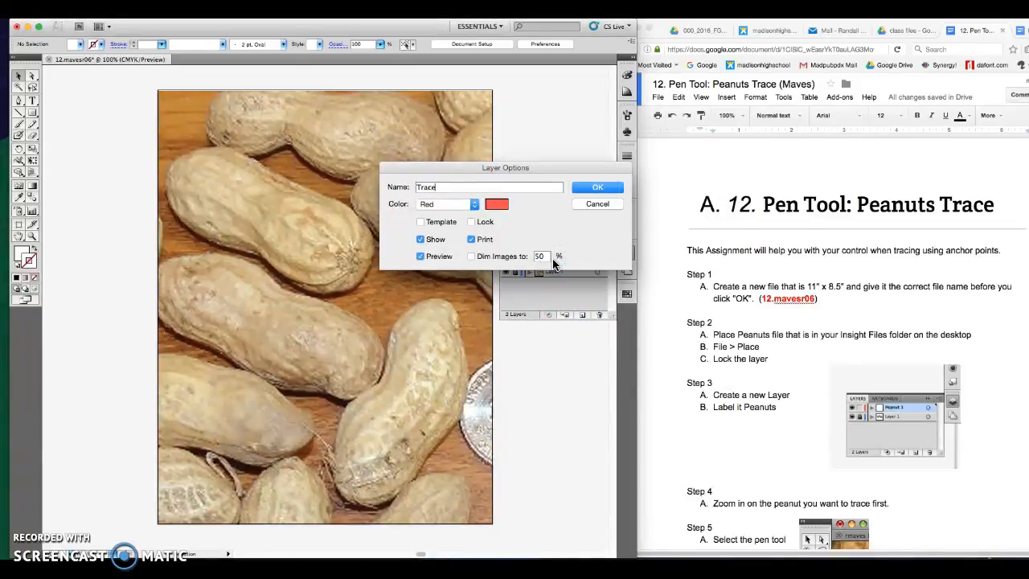
{"action": "key", "text": "Return"}
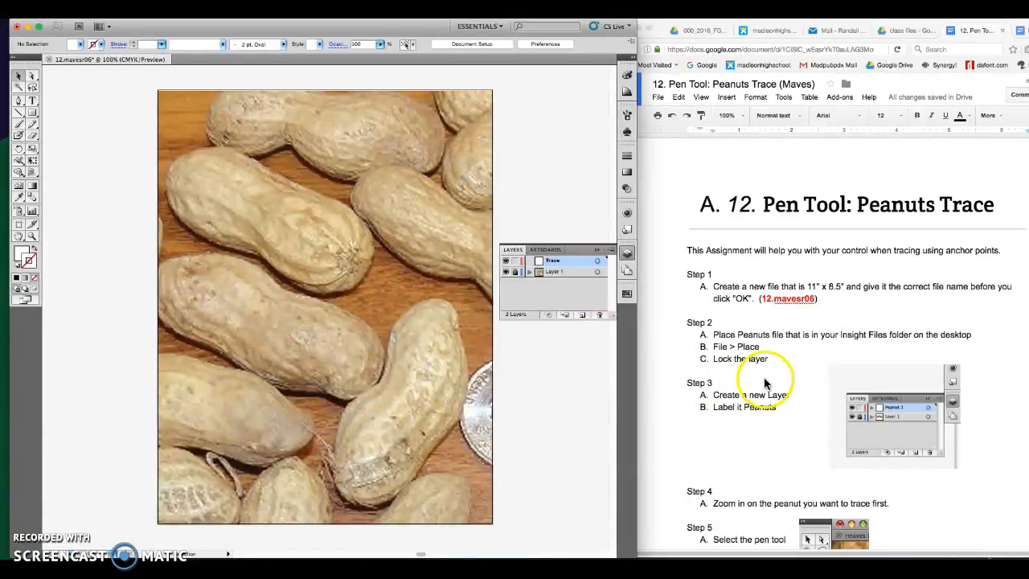
Set the fill to none and the stroke to black for the tracing path
{"action": "scroll", "coordinate": [764, 384], "scroll_direction": "down", "scroll_amount": 5}
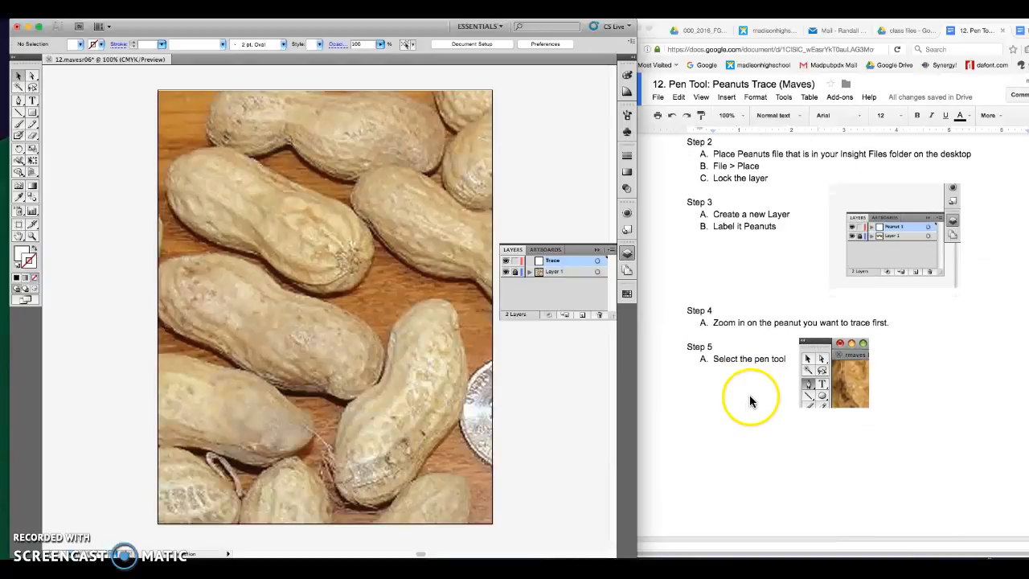
{"action": "left_click", "coordinate": [23, 251]}
{"action": "left_click", "coordinate": [33, 279]}
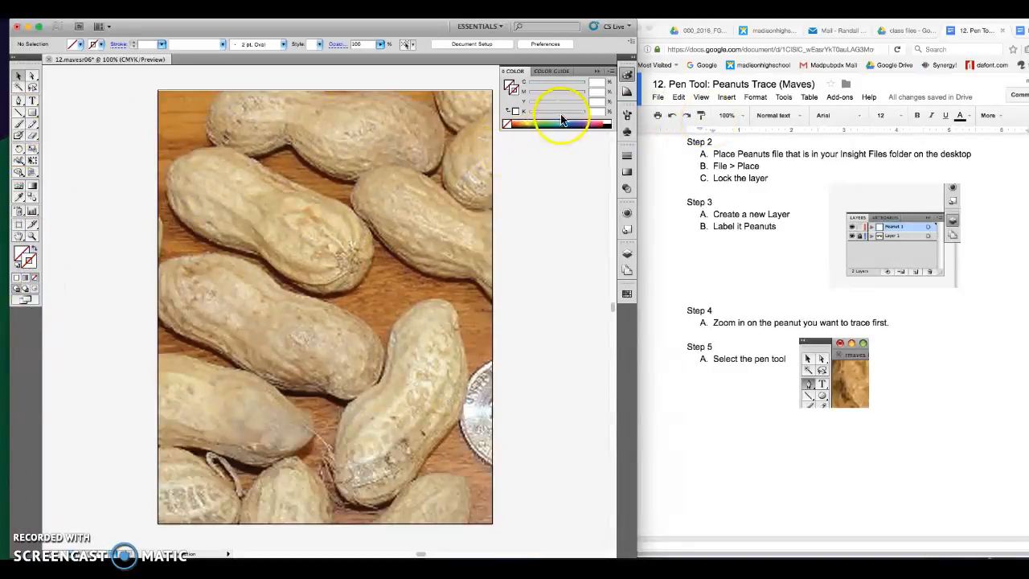
{"action": "left_click", "coordinate": [607, 124]}
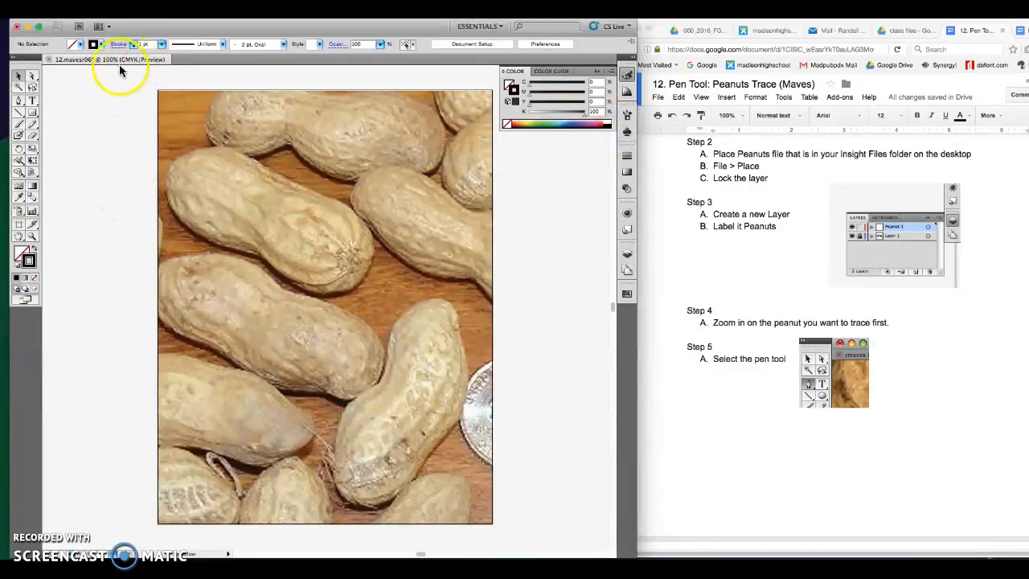
Trace the upper edge and the rounded right end of the large upper-left peanut with curved Pen tool segments
{"action": "left_click", "coordinate": [32, 237]}
{"action": "left_click_drag", "start_coordinate": [148, 116], "coordinate": [428, 357]}
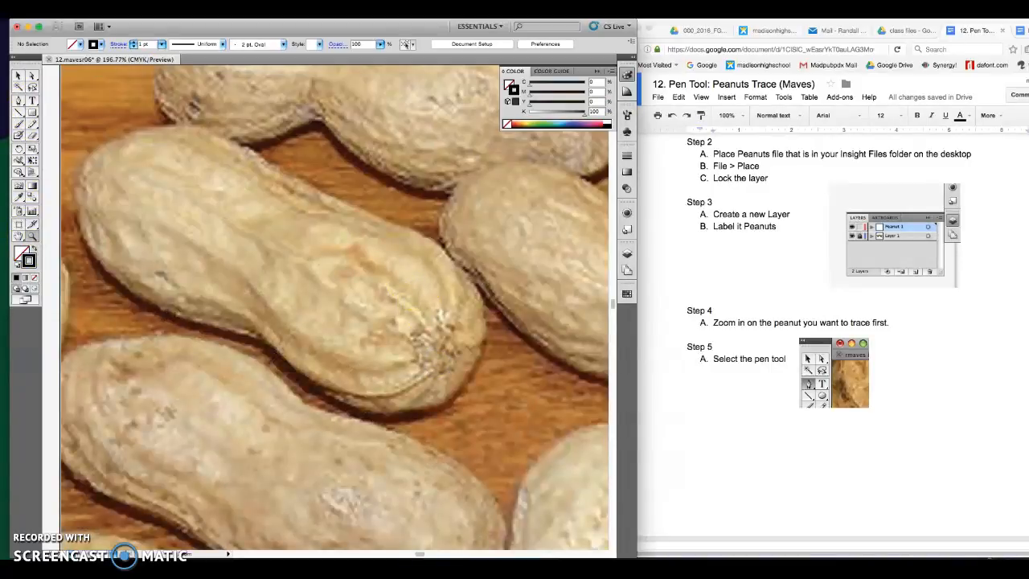
{"action": "scroll", "coordinate": [145, 122], "scroll_direction": "up", "scroll_amount": 1}
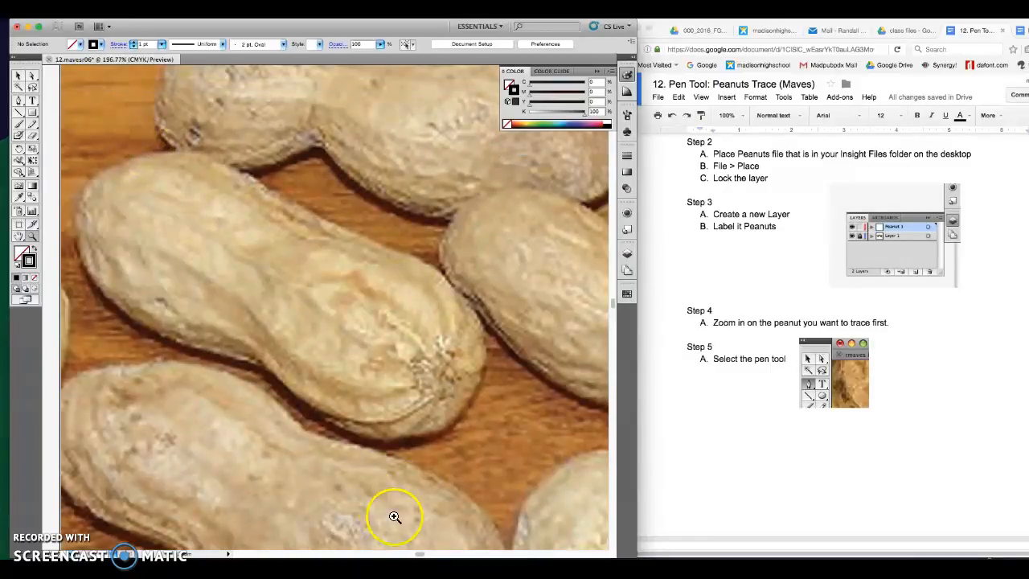
{"action": "left_click_drag", "start_coordinate": [423, 554], "coordinate": [421, 554]}
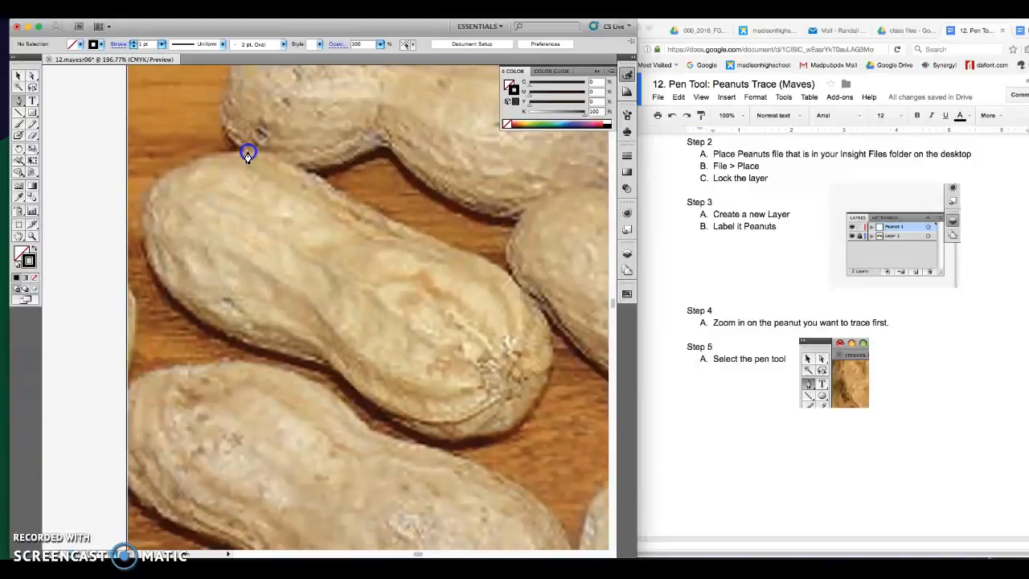
{"action": "left_click_drag", "start_coordinate": [291, 154], "coordinate": [293, 154]}
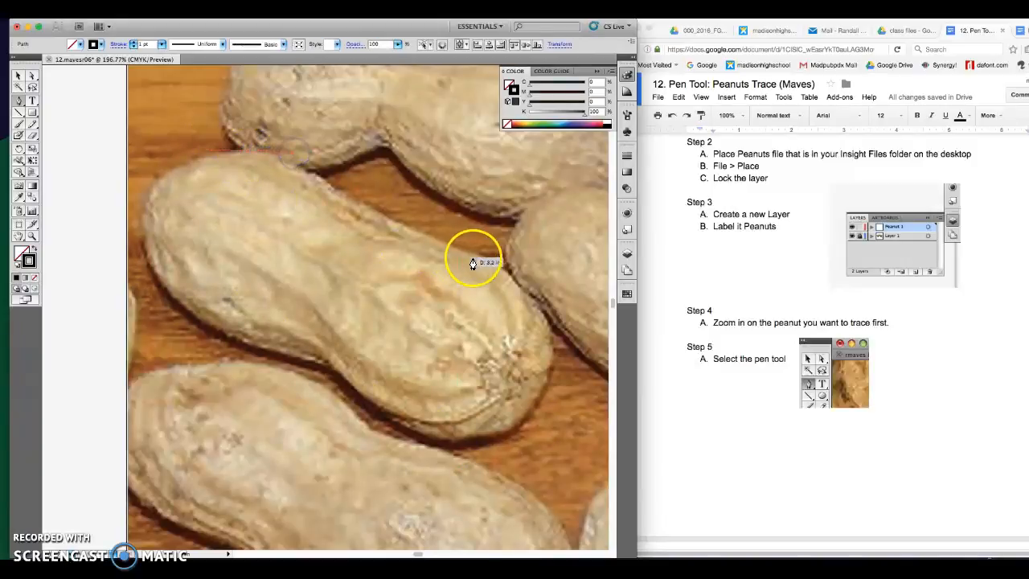
{"action": "left_click", "coordinate": [560, 275]}
{"action": "left_click_drag", "start_coordinate": [550, 282], "coordinate": [371, 419]}
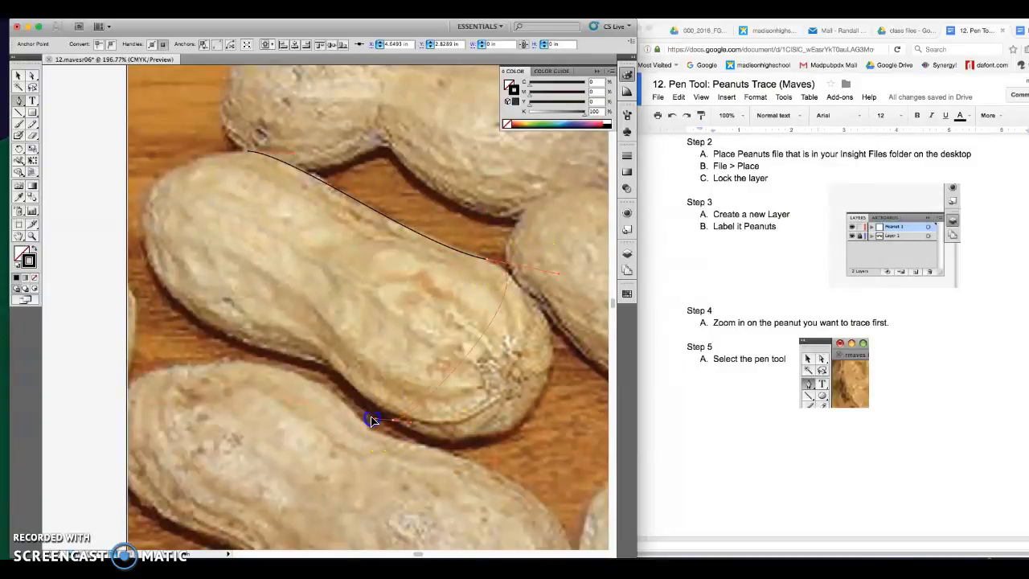
Continue the Pen path along the peanut's lower edge and around its left end, closing it at the starting anchor
{"action": "left_click", "coordinate": [182, 306]}
{"action": "left_click_drag", "start_coordinate": [192, 332], "coordinate": [192, 332]}
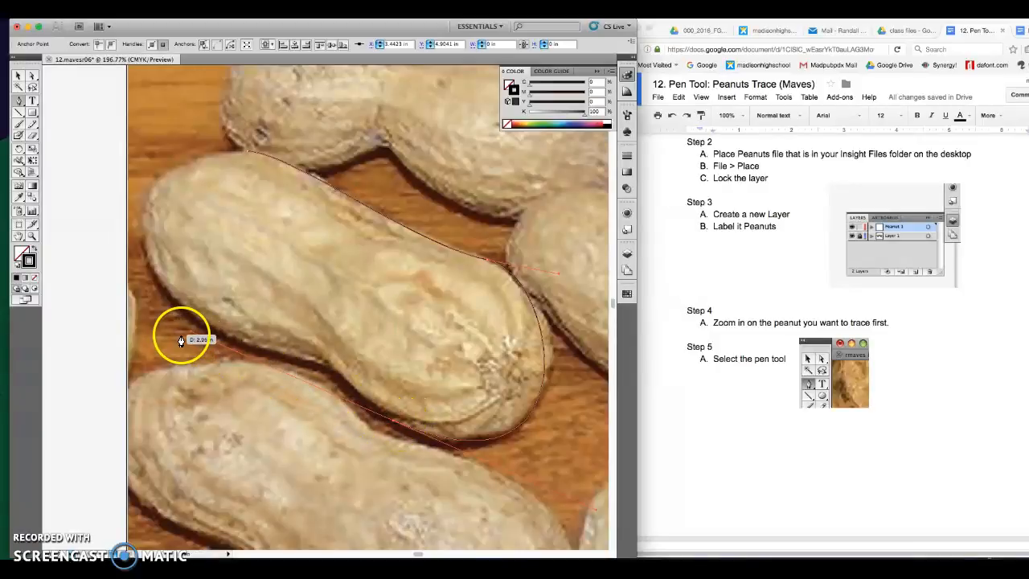
{"action": "left_click_drag", "start_coordinate": [208, 329], "coordinate": [192, 329]}
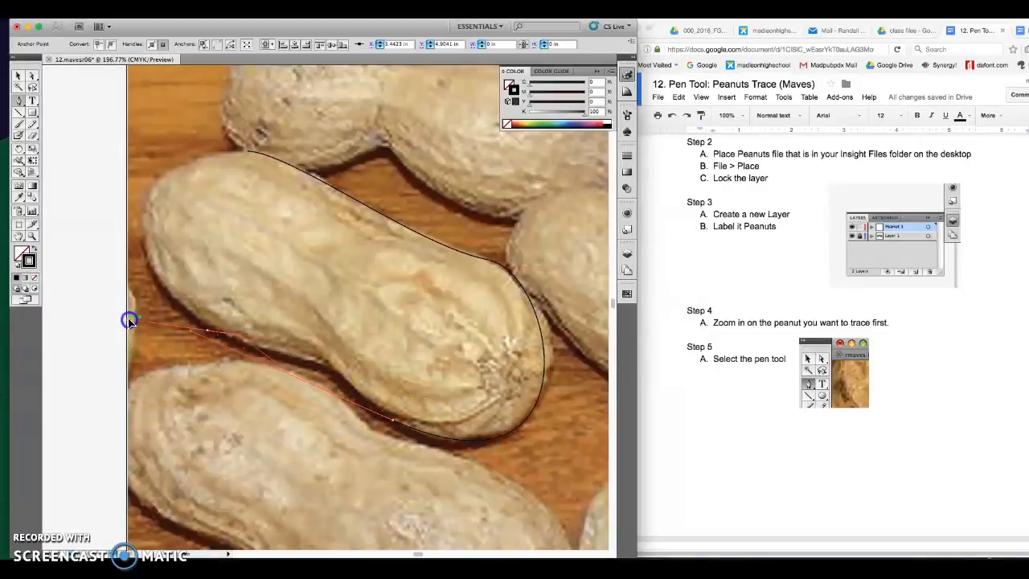
{"action": "left_click_drag", "start_coordinate": [51, 291], "coordinate": [204, 289]}
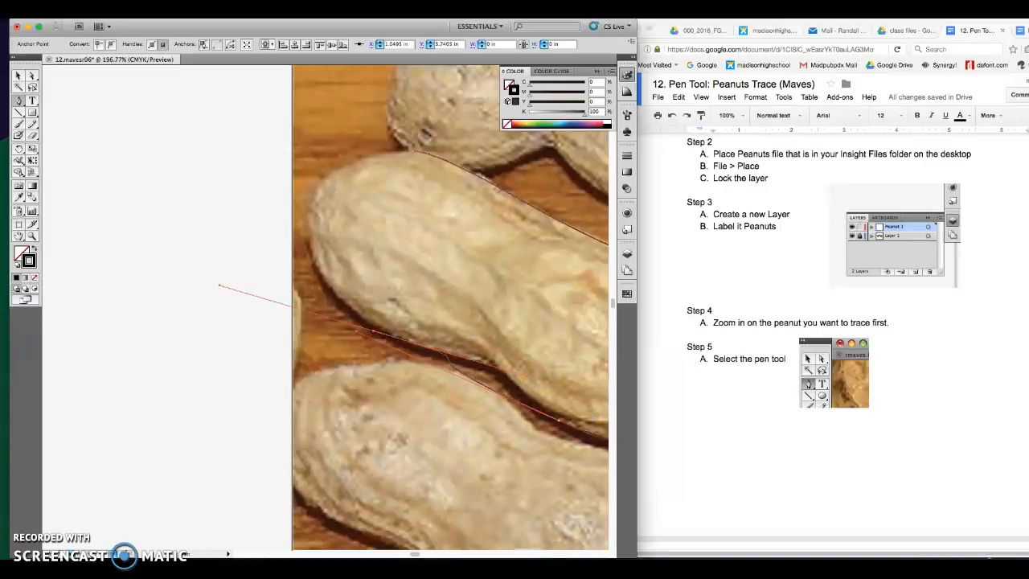
{"action": "scroll", "coordinate": [415, 555], "scroll_direction": "right", "scroll_amount": 5}
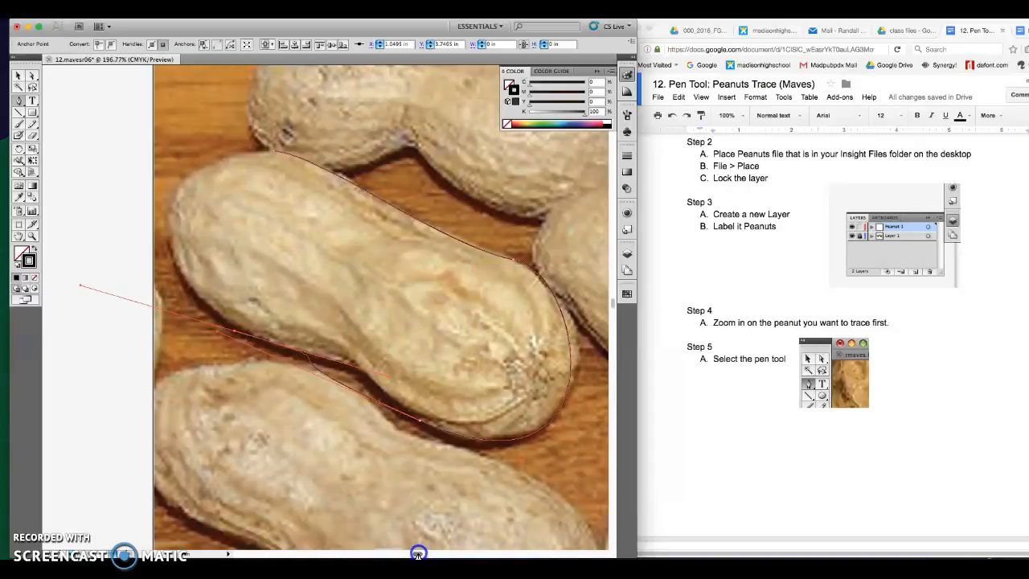
{"action": "left_click_drag", "start_coordinate": [176, 190], "coordinate": [212, 165]}
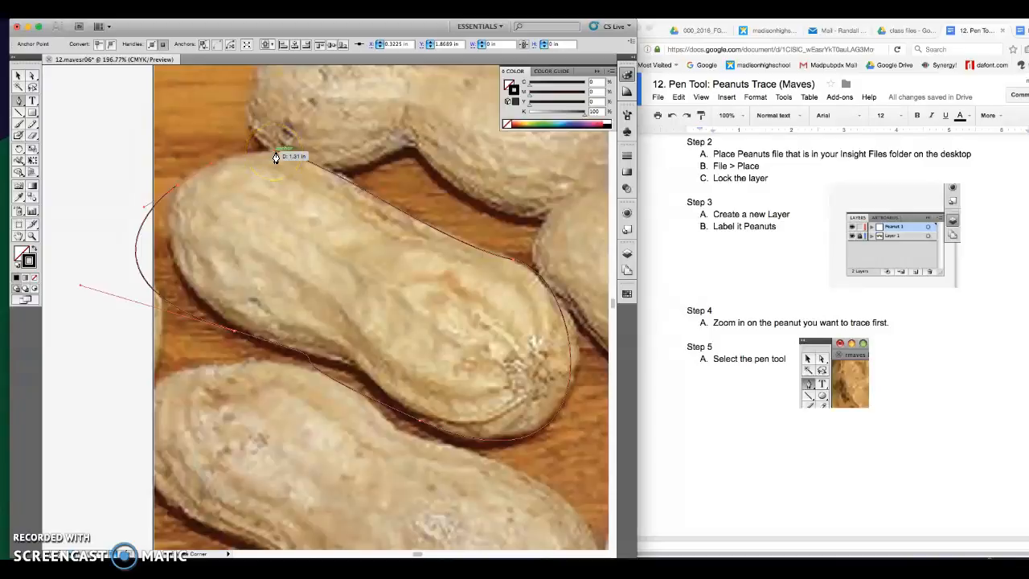
{"action": "left_click_drag", "start_coordinate": [273, 155], "coordinate": [330, 156]}
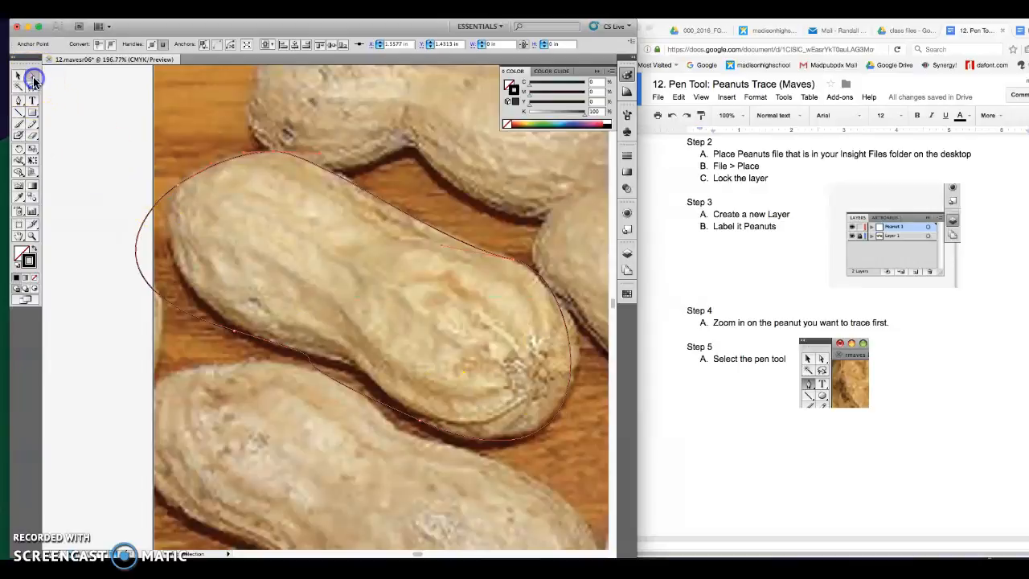
Adjust the direction handles of the upper-right anchor with the Direct Selection tool to fit the peanut's right end
{"action": "left_click", "coordinate": [515, 265]}
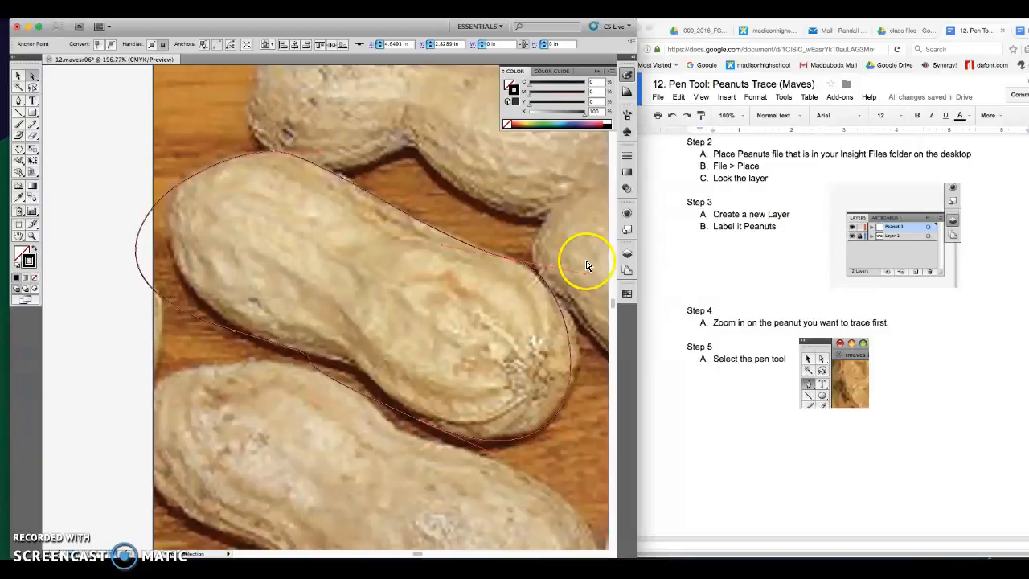
{"action": "left_click_drag", "start_coordinate": [585, 274], "coordinate": [416, 302]}
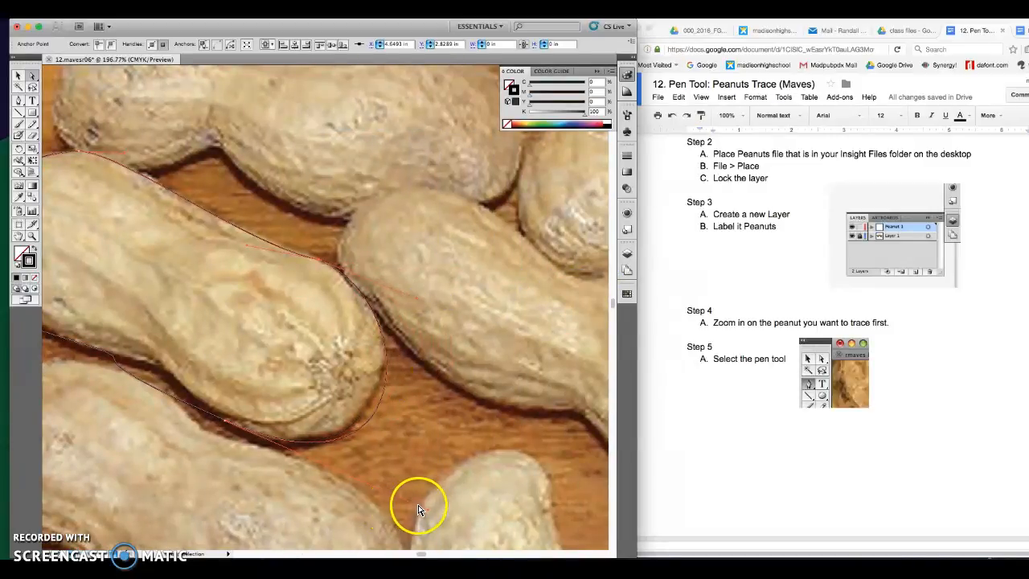
{"action": "left_click", "coordinate": [385, 500]}
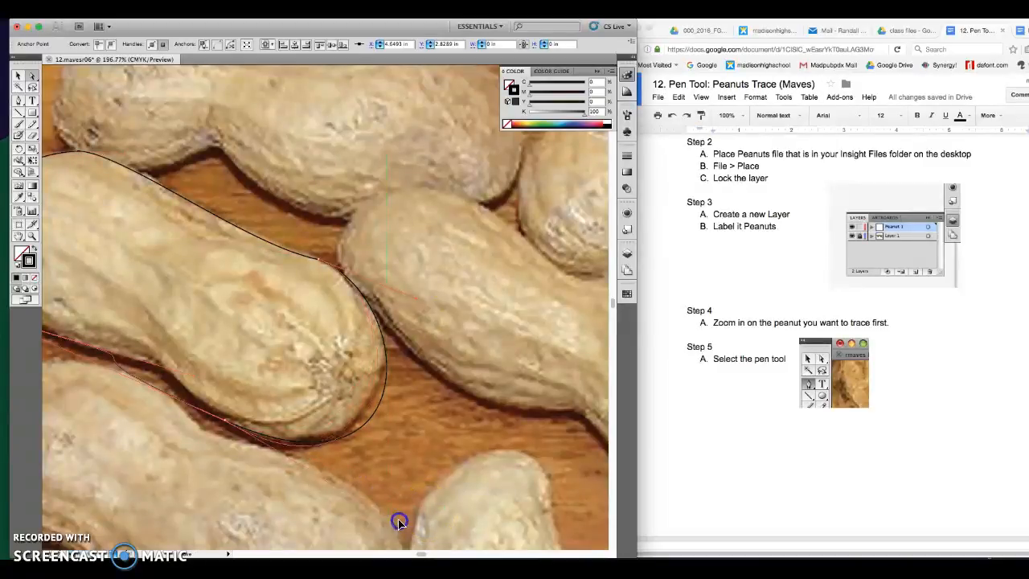
{"action": "left_click_drag", "start_coordinate": [410, 508], "coordinate": [412, 501]}
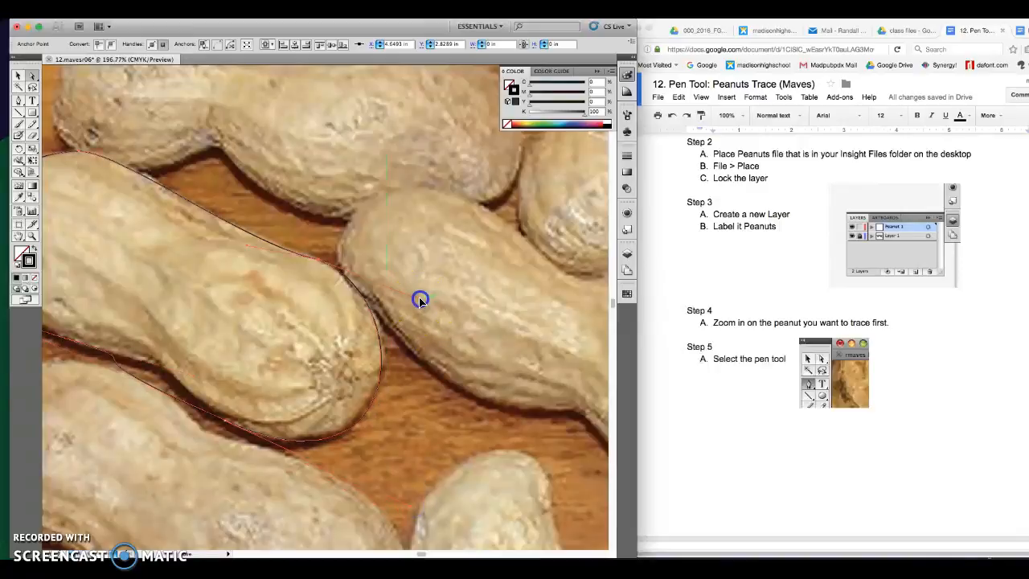
{"action": "left_click_drag", "start_coordinate": [373, 396], "coordinate": [385, 379]}
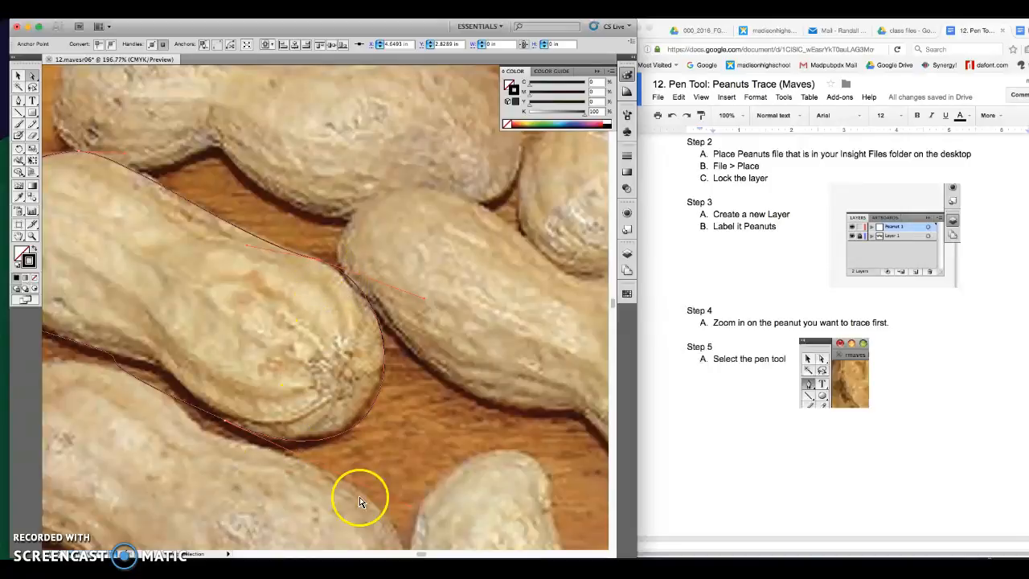
{"action": "left_click_drag", "start_coordinate": [425, 555], "coordinate": [420, 555]}
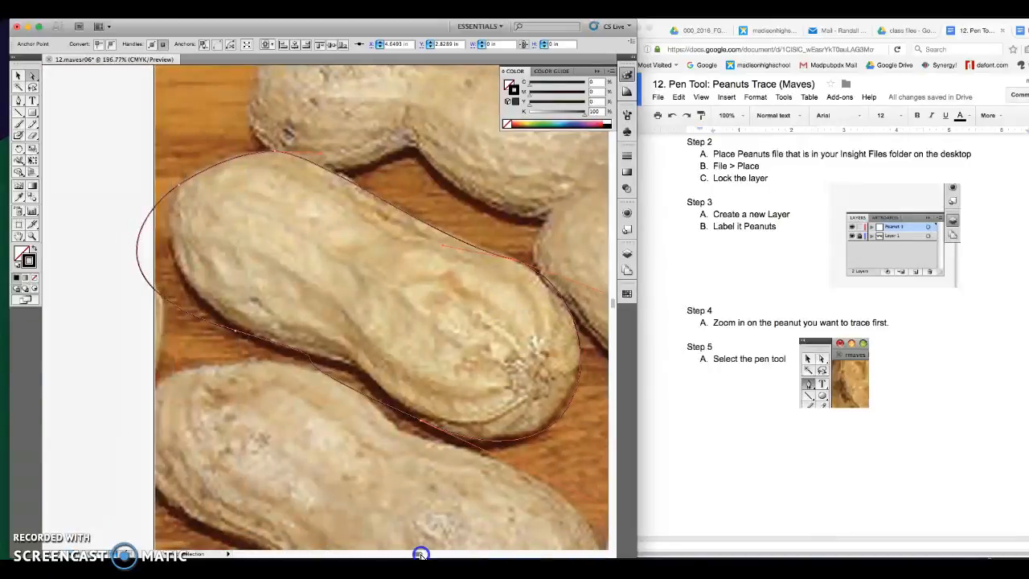
Adjust the direction handles of the right lower-edge anchor with the Direct Selection tool to fit the large peanut's waist
{"action": "left_click", "coordinate": [421, 422]}
{"action": "left_click_drag", "start_coordinate": [421, 422], "coordinate": [221, 335]}
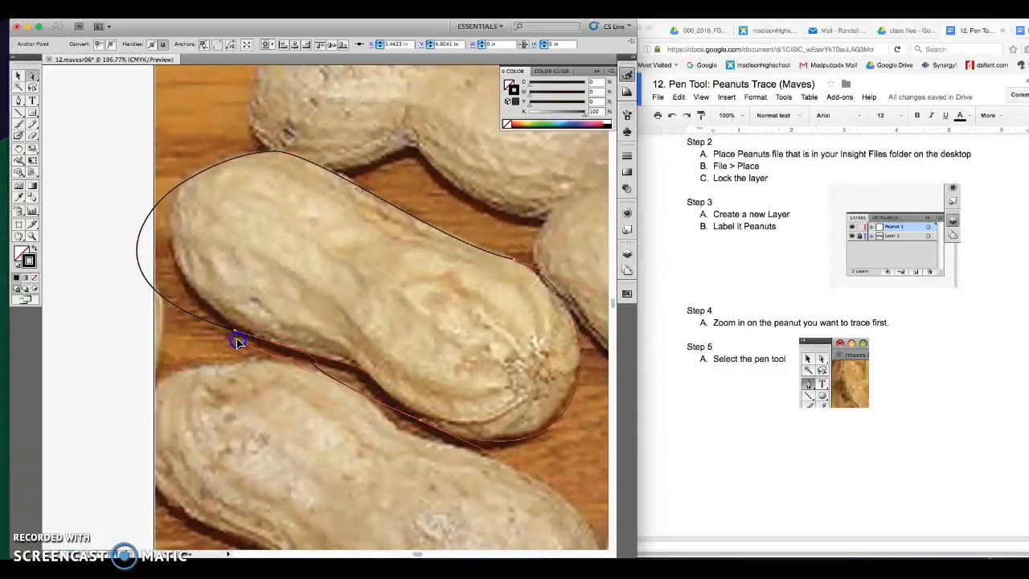
{"action": "left_click_drag", "start_coordinate": [296, 366], "coordinate": [389, 367]}
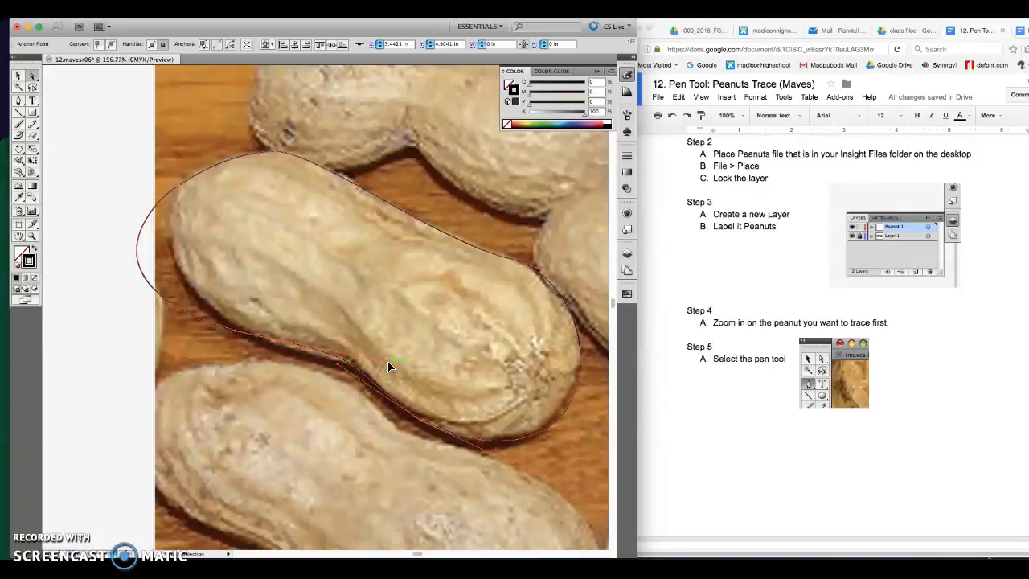
{"action": "left_click", "coordinate": [419, 419]}
Shorten both direction handles of the lower-left anchor so the path follows the peanut's rounded left end and lower edge
{"action": "left_click_drag", "start_coordinate": [81, 285], "coordinate": [238, 336]}
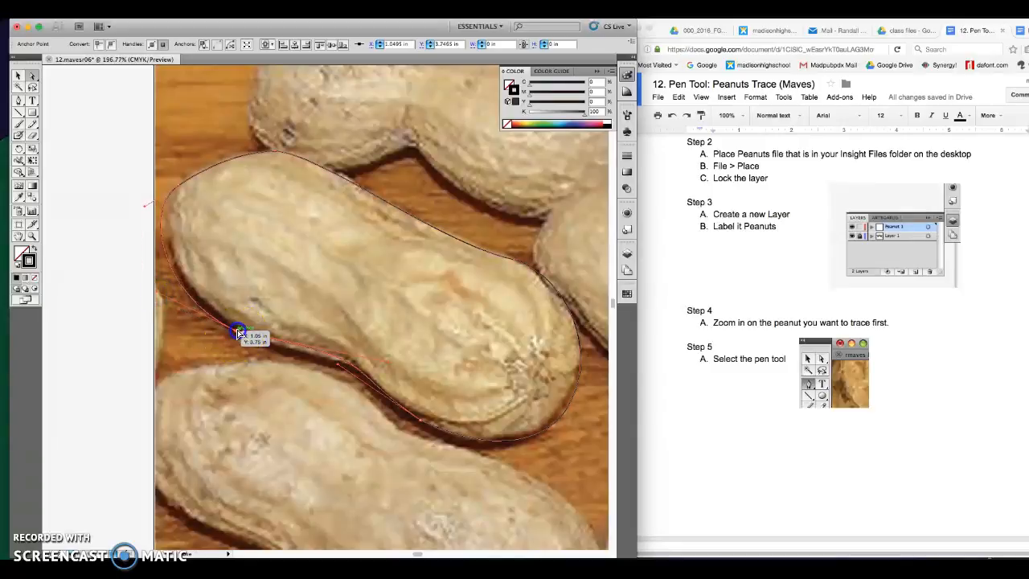
{"action": "left_click", "coordinate": [381, 364]}
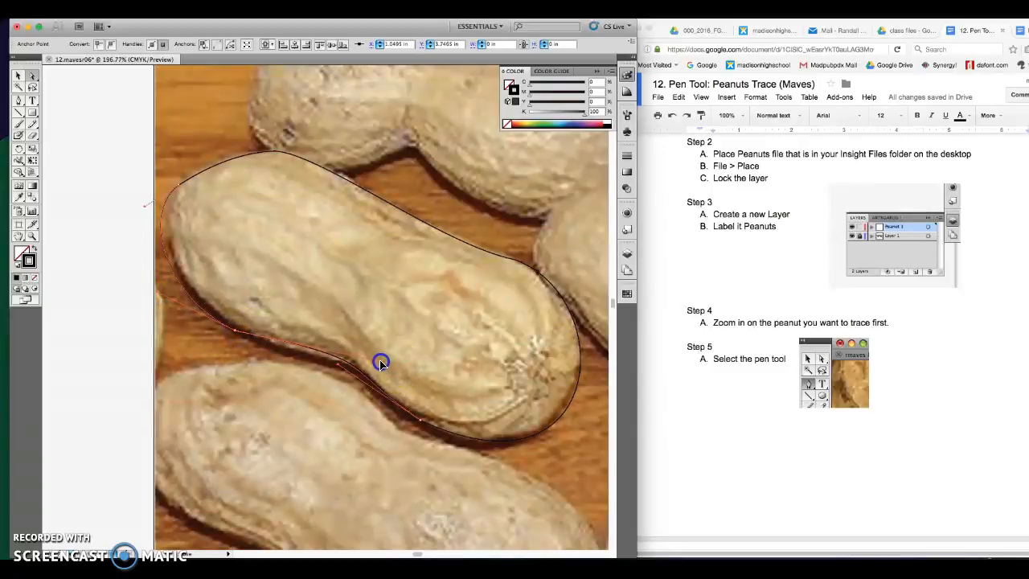
{"action": "left_click_drag", "start_coordinate": [362, 364], "coordinate": [351, 364]}
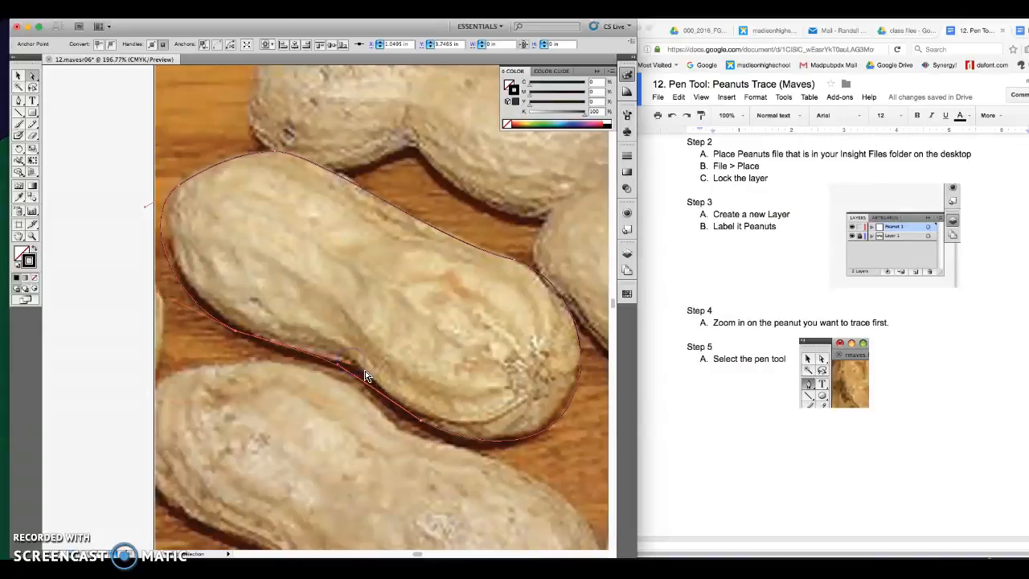
{"action": "left_click", "coordinate": [344, 361]}
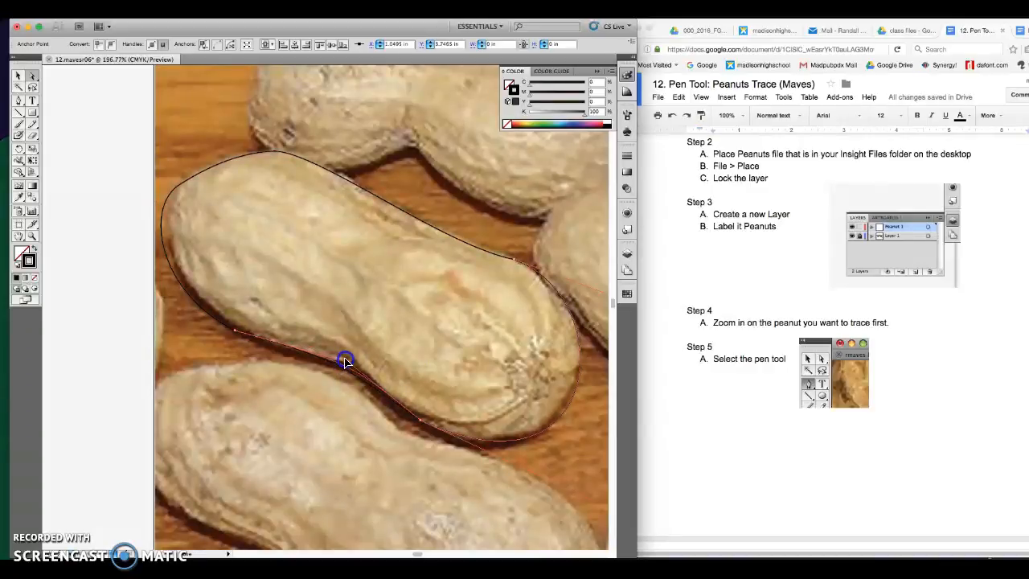
Refine the handles around the peanut's left end and upper edge, and move the lower-left anchor slightly up onto its outline
{"action": "left_click", "coordinate": [153, 203]}
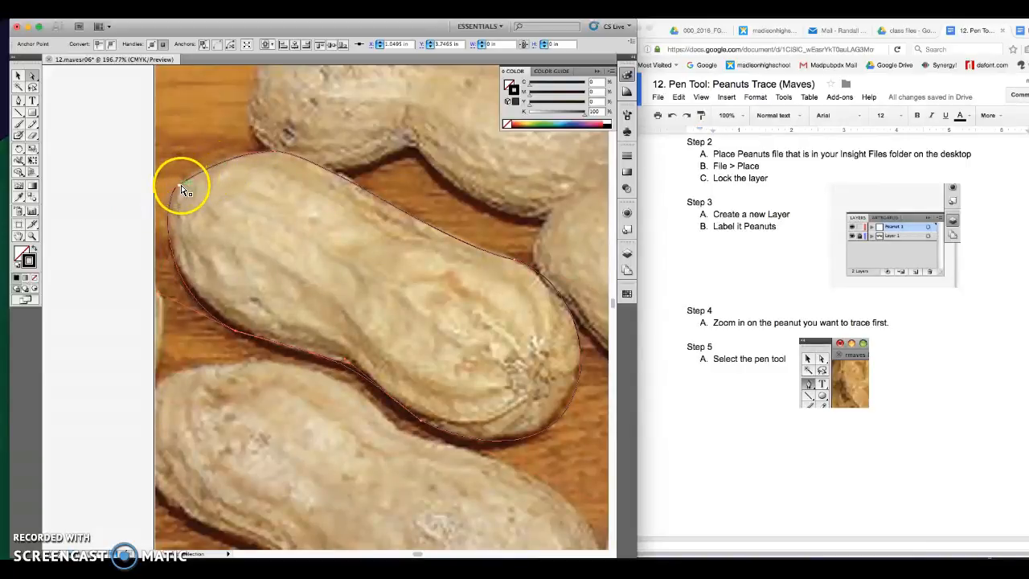
{"action": "left_click", "coordinate": [213, 158]}
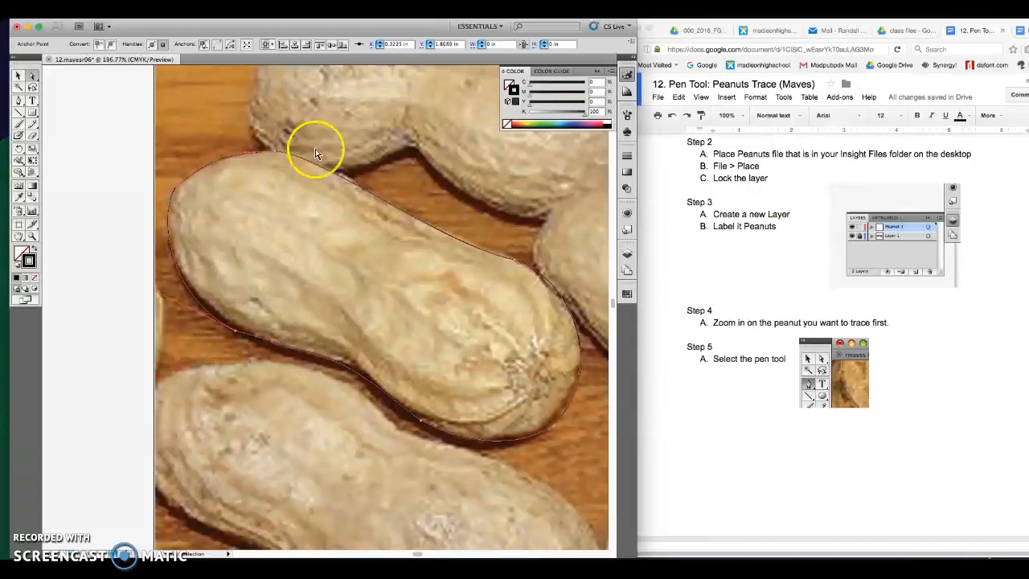
{"action": "mouse_move", "coordinate": [517, 266]}
{"action": "left_mouse_down"}
{"action": "mouse_move", "coordinate": [421, 259]}
{"action": "mouse_move", "coordinate": [437, 241]}
{"action": "mouse_move", "coordinate": [340, 197]}
{"action": "mouse_move", "coordinate": [322, 156]}
{"action": "mouse_move", "coordinate": [332, 153]}
{"action": "left_mouse_up"}
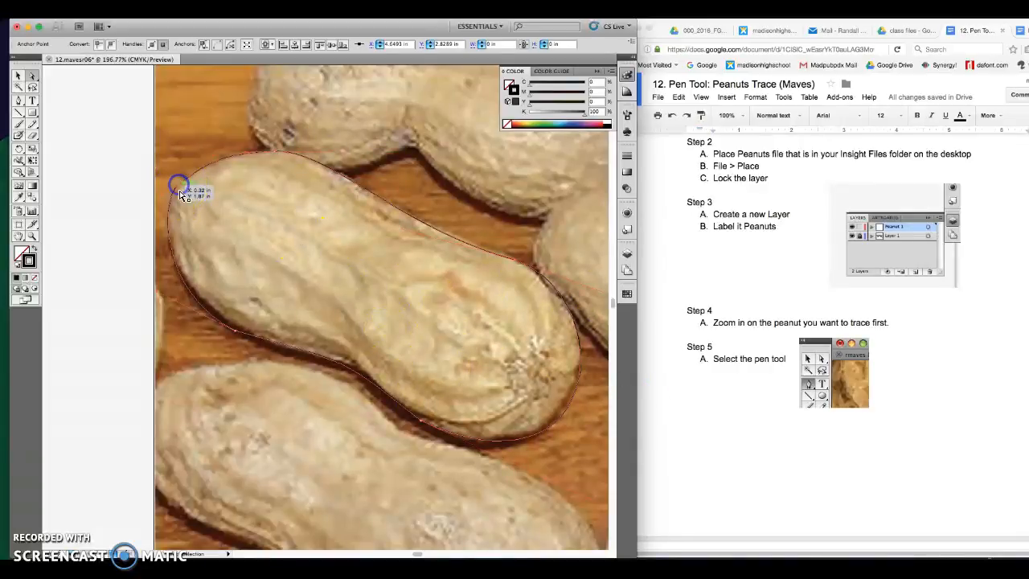
{"action": "left_click_drag", "start_coordinate": [161, 199], "coordinate": [163, 203]}
{"action": "left_click_drag", "start_coordinate": [235, 333], "coordinate": [233, 325]}
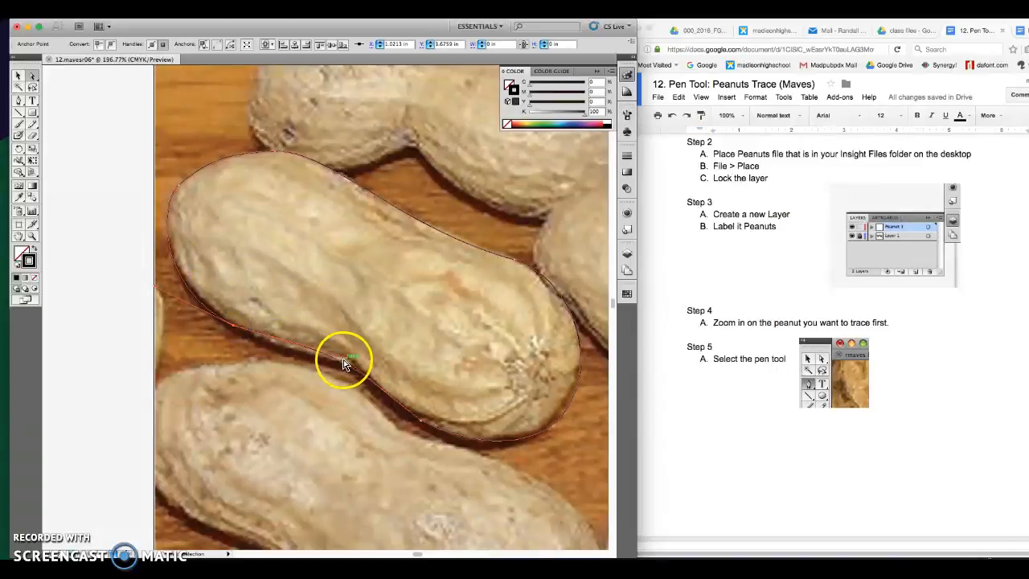
Fine-tune the direction handles of the two lower-edge anchors so the curve meets the peanut's narrow waist
{"action": "left_click_drag", "start_coordinate": [347, 359], "coordinate": [339, 363]}
{"action": "left_click", "coordinate": [355, 356]}
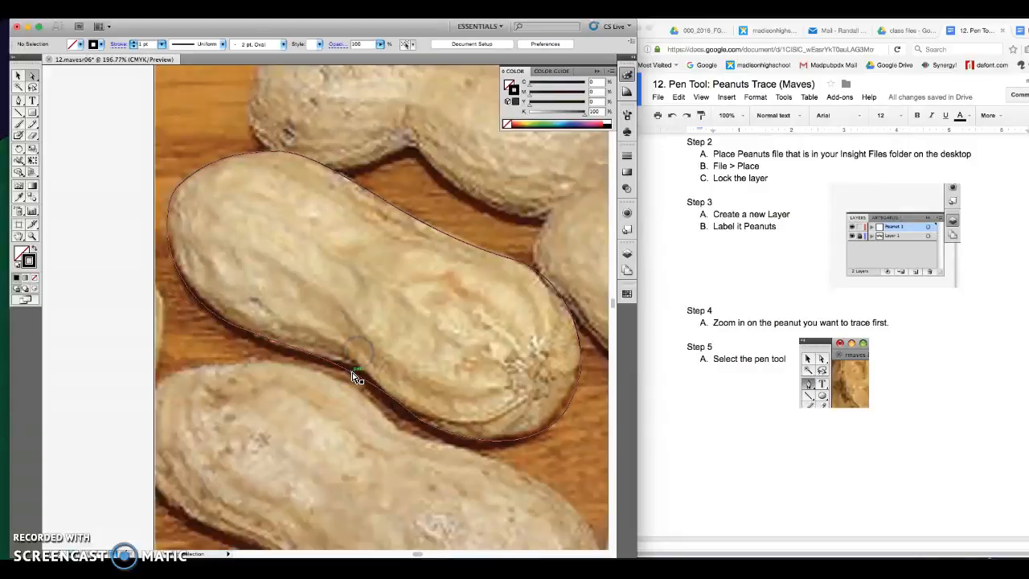
{"action": "left_click", "coordinate": [357, 375]}
{"action": "left_click", "coordinate": [422, 423]}
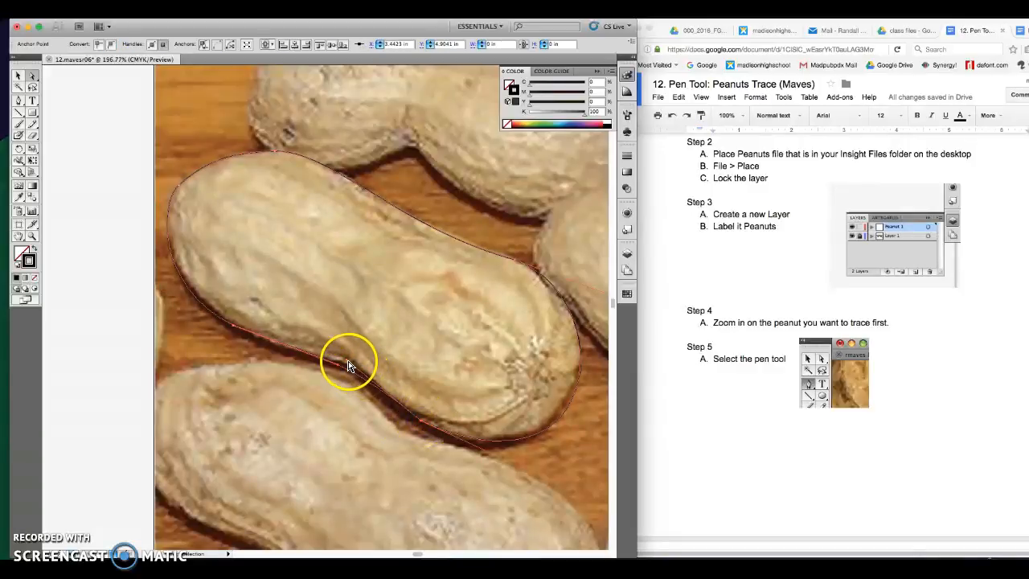
{"action": "mouse_move", "coordinate": [348, 359]}
{"action": "left_mouse_down"}
{"action": "mouse_move", "coordinate": [371, 363]}
{"action": "mouse_move", "coordinate": [362, 369]}
{"action": "left_mouse_up"}
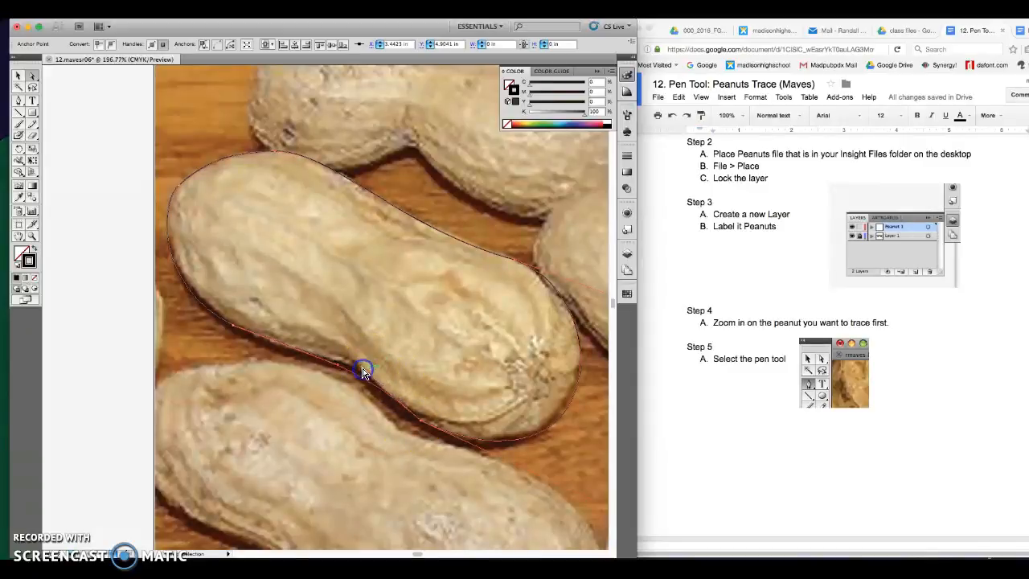
Give the traced peanut path a red fill and no stroke, then deselect it with the whole artboard in view
{"action": "left_click", "coordinate": [210, 120]}
{"action": "left_click", "coordinate": [355, 182]}
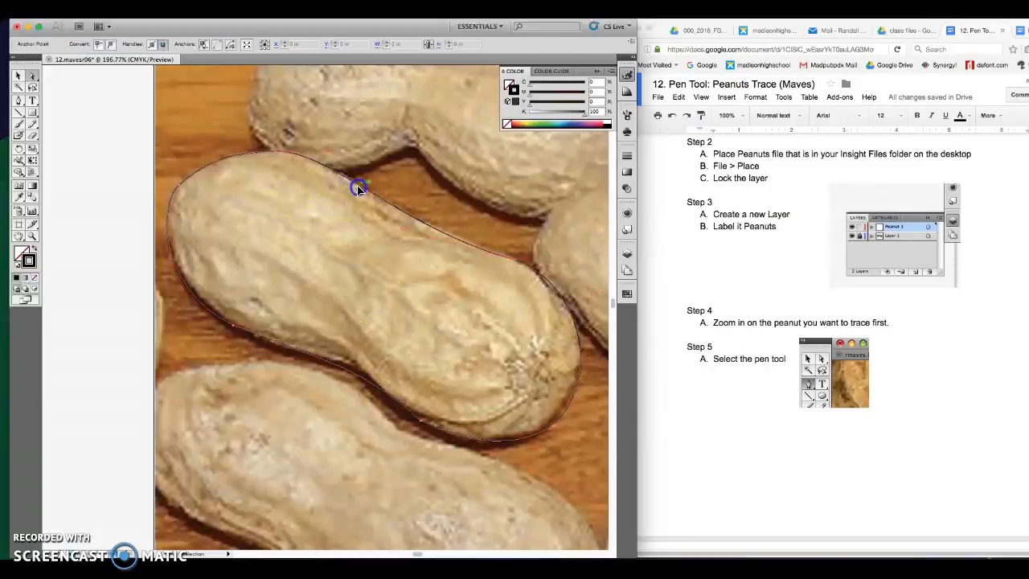
{"action": "left_click", "coordinate": [32, 250]}
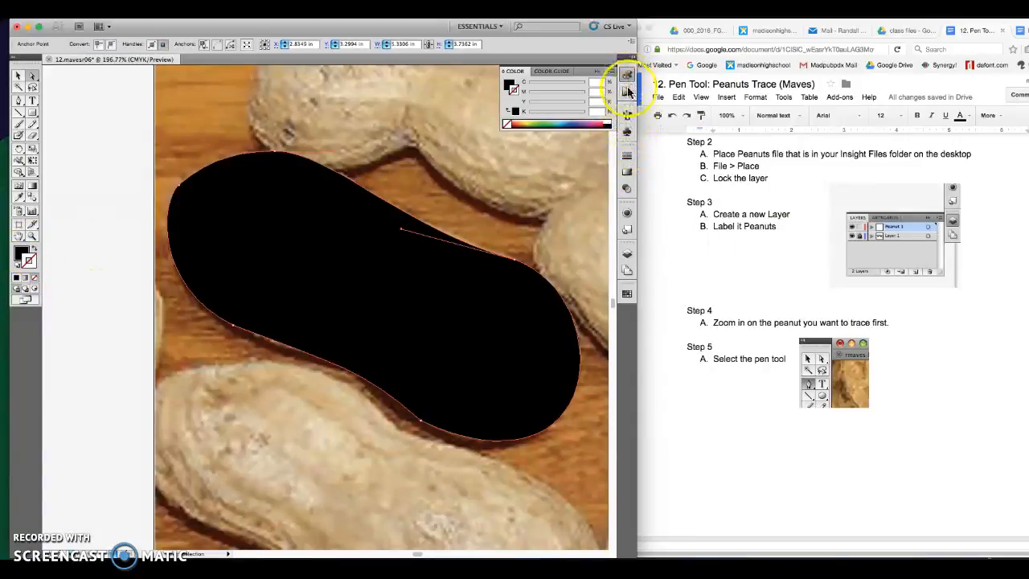
{"action": "left_click", "coordinate": [628, 294]}
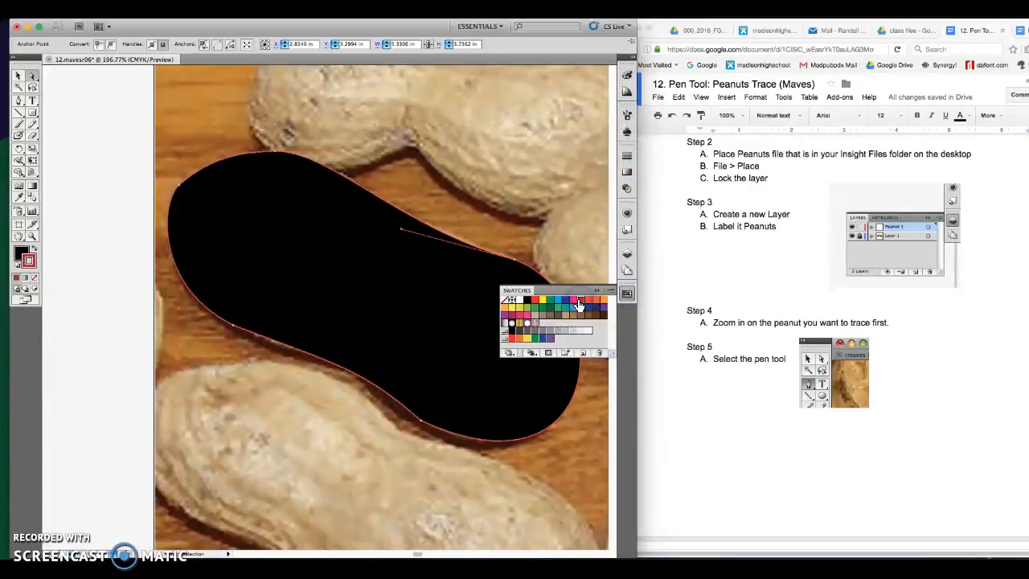
{"action": "left_click", "coordinate": [32, 252]}
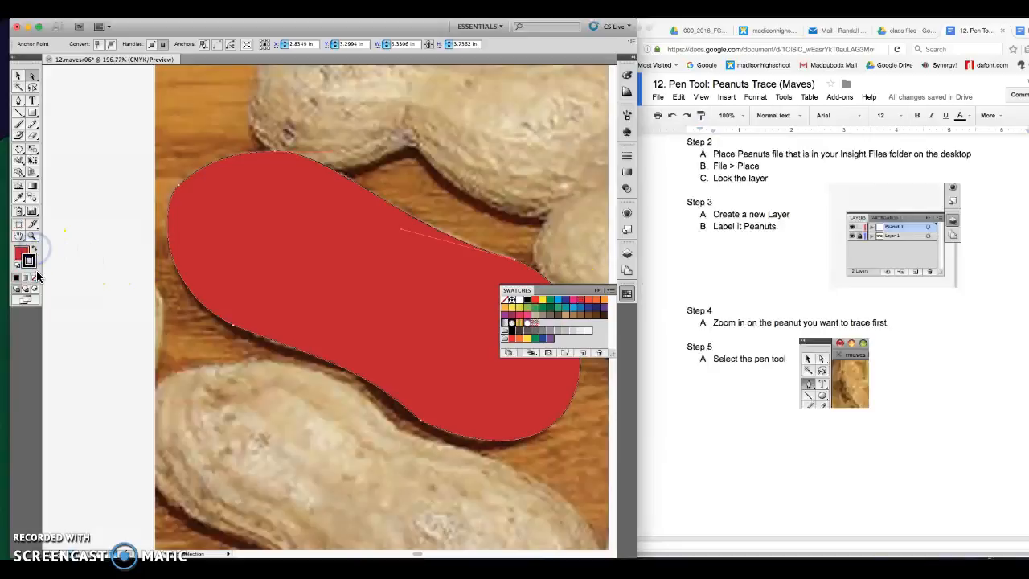
{"action": "left_click", "coordinate": [37, 278]}
{"action": "left_click", "coordinate": [20, 253]}
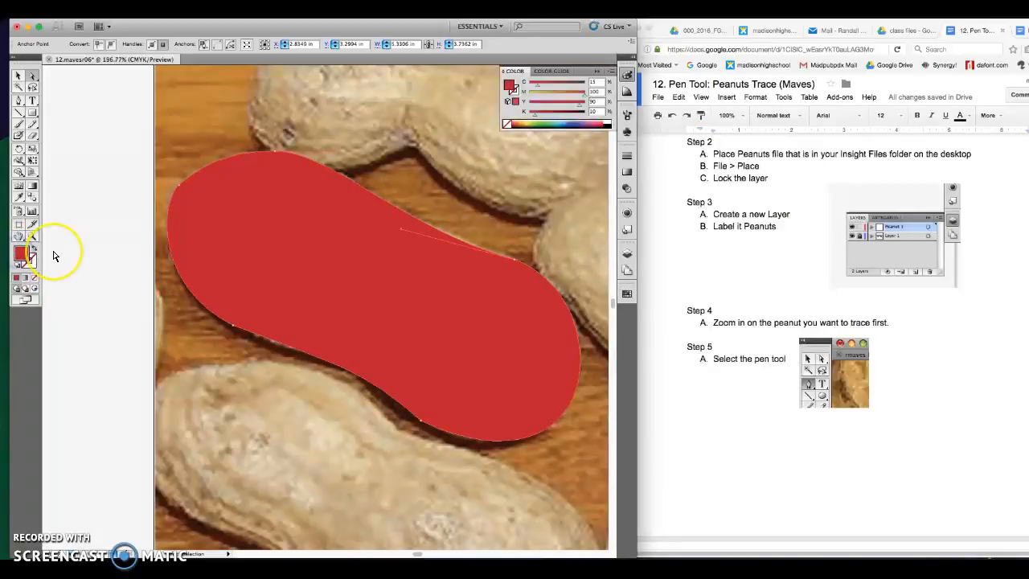
{"action": "key", "text": "super+0"}
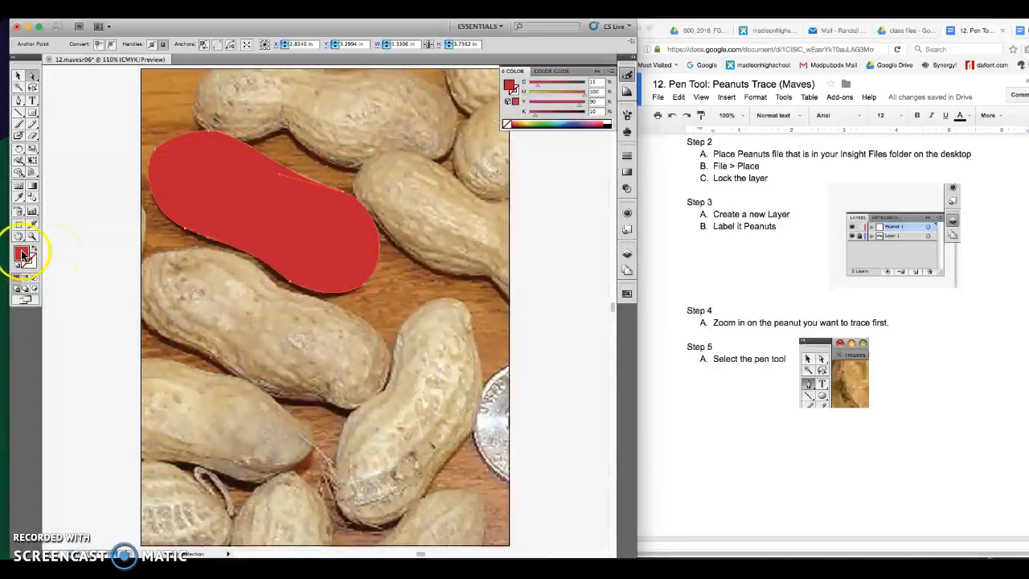
{"action": "left_click", "coordinate": [288, 166]}
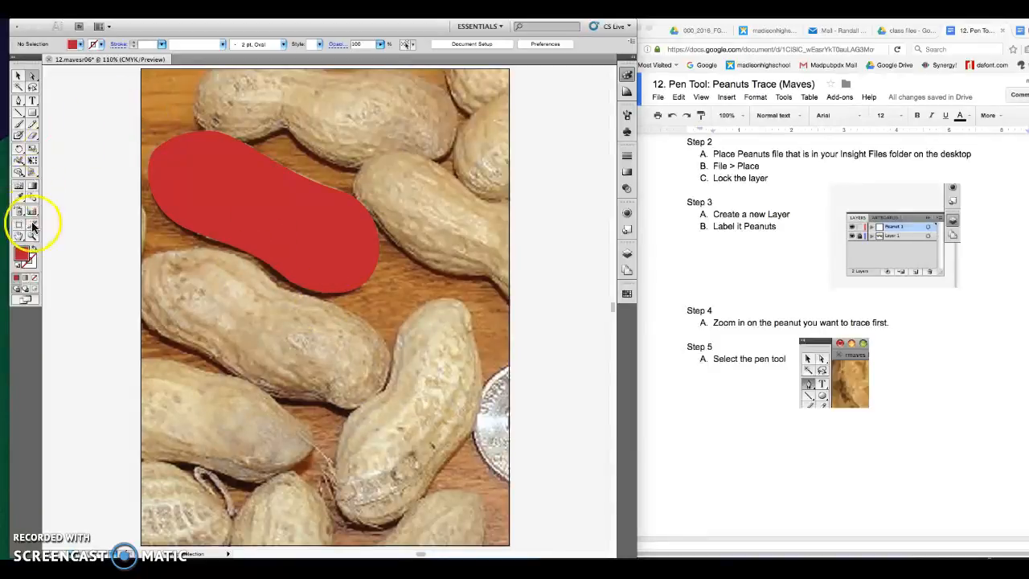
Set the fill to none and the stroke to black for tracing the second peanut
{"action": "left_click", "coordinate": [33, 237]}
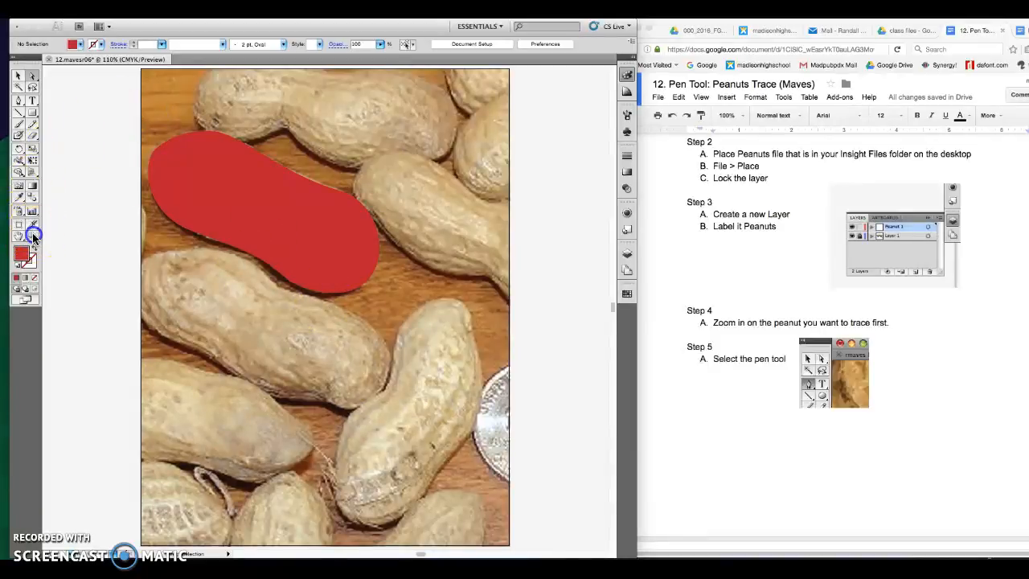
{"action": "left_click", "coordinate": [33, 252]}
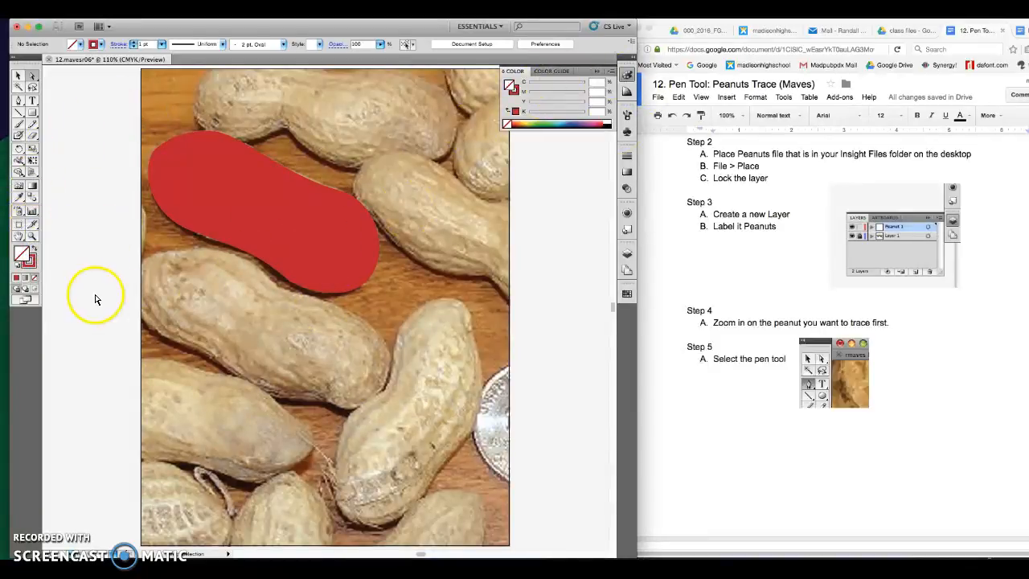
{"action": "left_click", "coordinate": [29, 260]}
{"action": "left_click", "coordinate": [606, 124]}
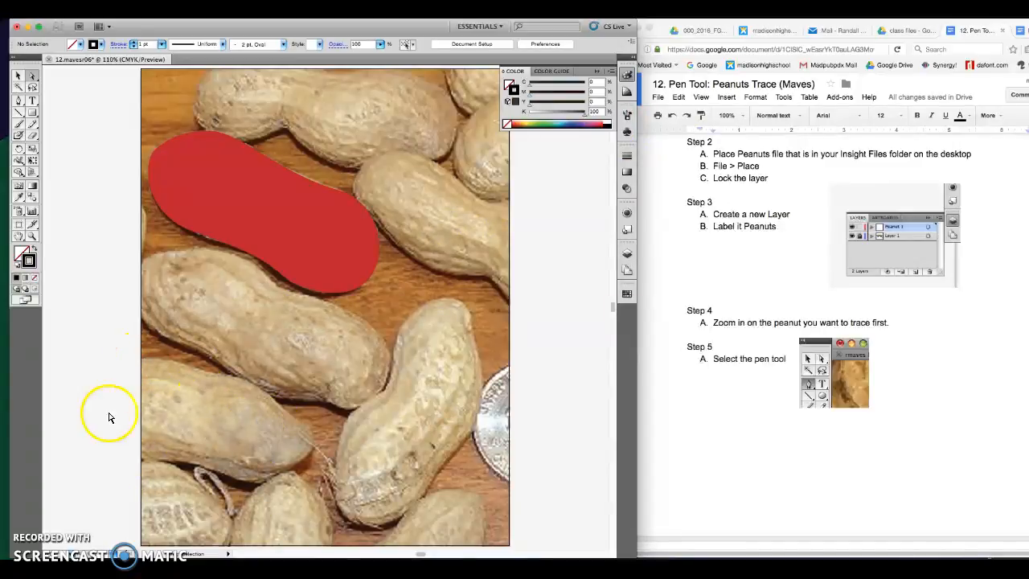
Zoom in on the lower-left peanut and trace its lower edge up to the right tip with curved Pen tool segments
{"action": "left_click", "coordinate": [33, 236]}
{"action": "left_click_drag", "start_coordinate": [115, 329], "coordinate": [372, 527]}
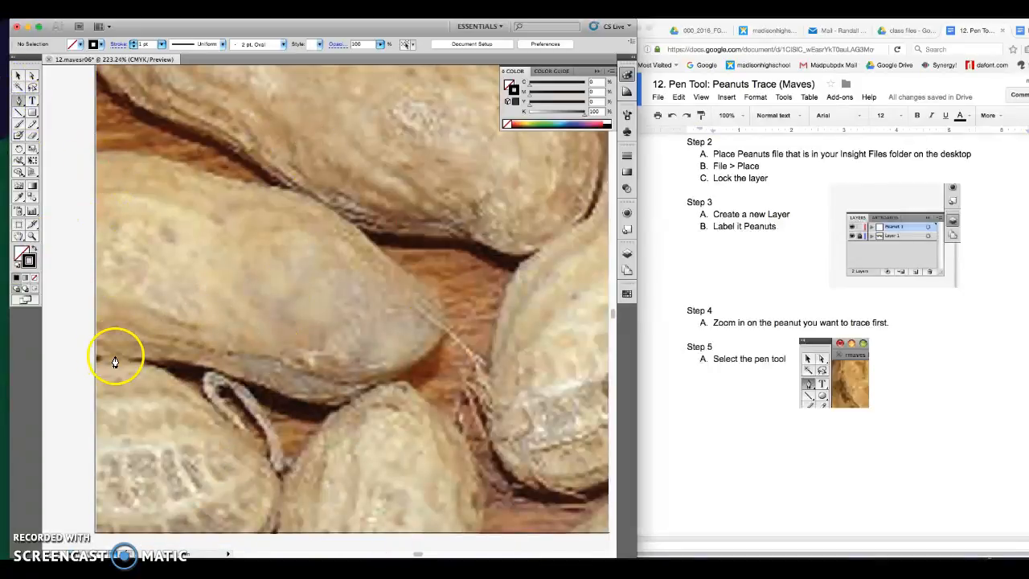
{"action": "left_click", "coordinate": [170, 359]}
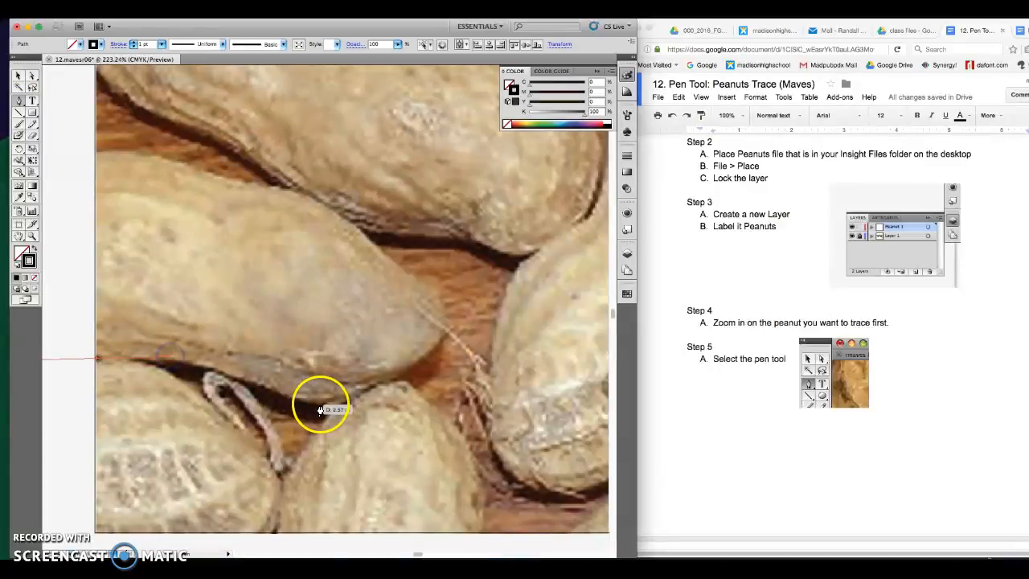
{"action": "left_click_drag", "start_coordinate": [368, 418], "coordinate": [370, 417]}
{"action": "left_click_drag", "start_coordinate": [444, 331], "coordinate": [442, 315]}
Continue the Pen path along the peanut's upper edge to the photo's left border and close it at the starting anchor
{"action": "left_click", "coordinate": [358, 237]}
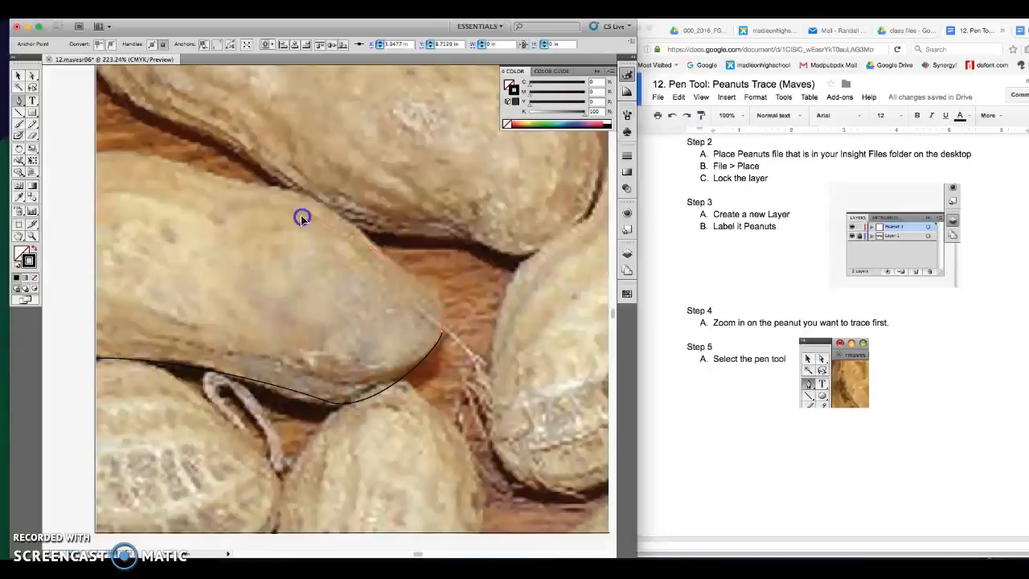
{"action": "left_click_drag", "start_coordinate": [284, 211], "coordinate": [94, 159]}
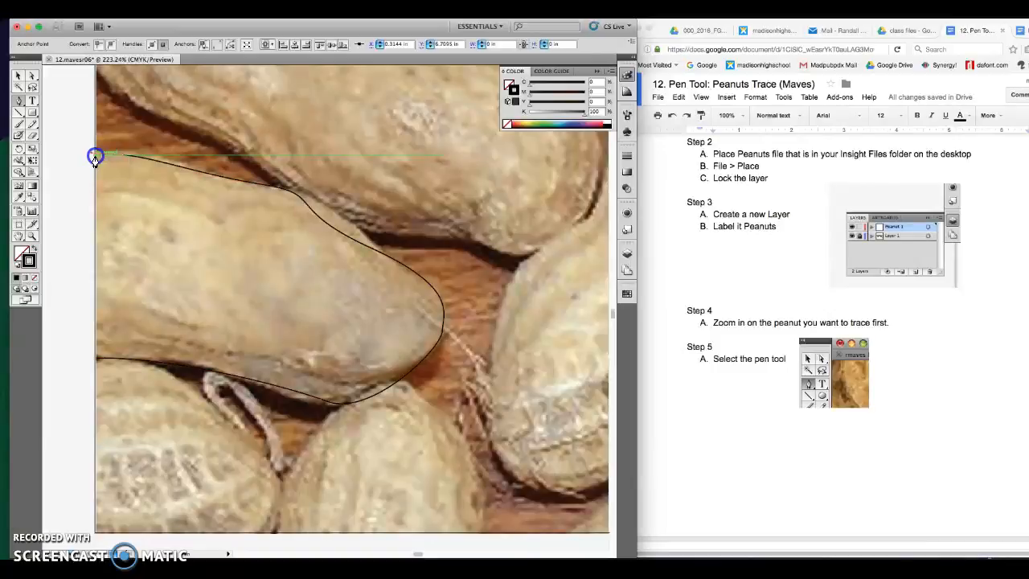
{"action": "left_click", "coordinate": [95, 156]}
{"action": "left_click_drag", "start_coordinate": [94, 158], "coordinate": [96, 359]}
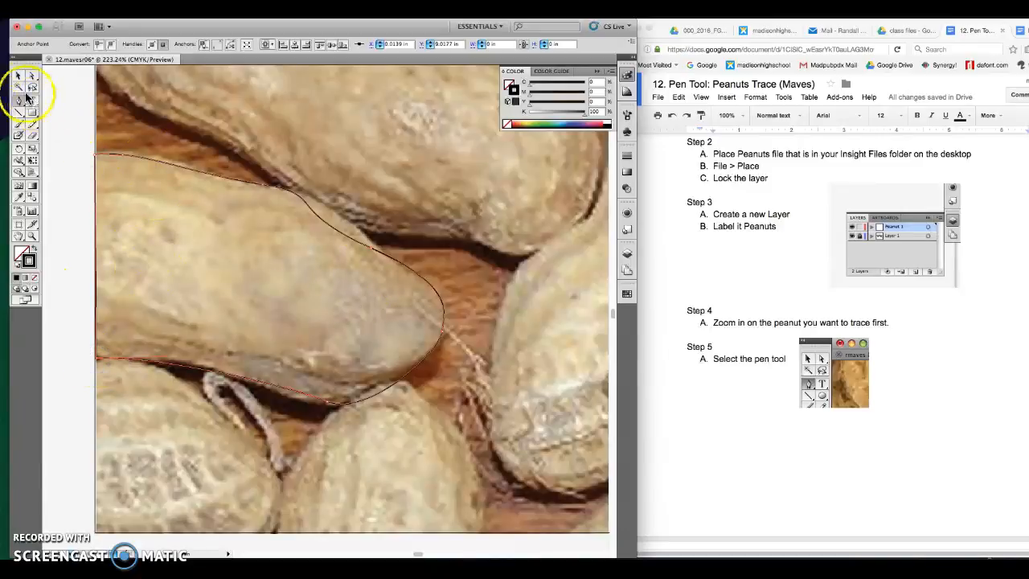
Adjust the tip anchor and its direction handles with the Direct Selection tool to fit the second peanut's right tip
{"action": "left_click", "coordinate": [444, 331]}
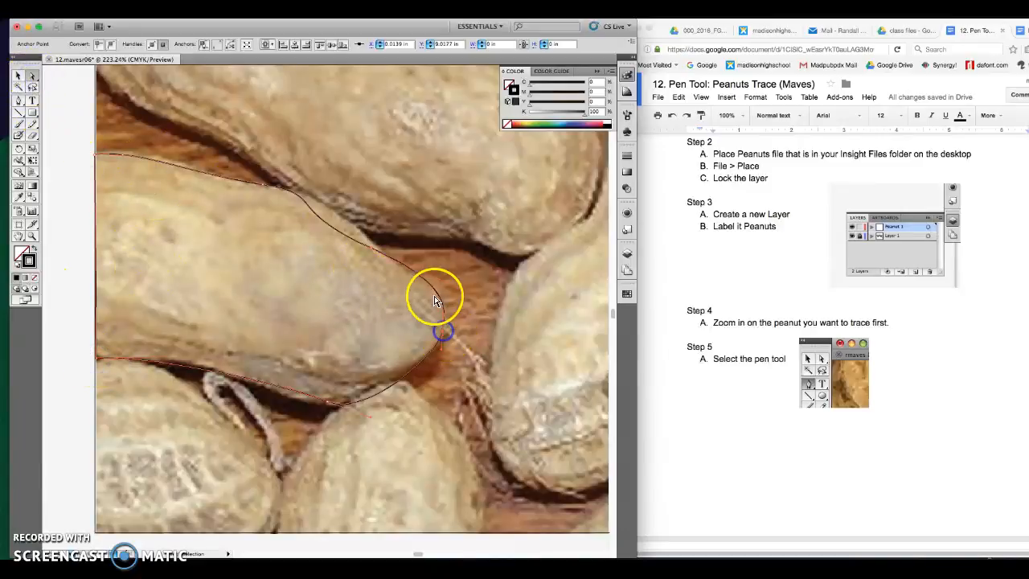
{"action": "left_click_drag", "start_coordinate": [446, 319], "coordinate": [451, 294]}
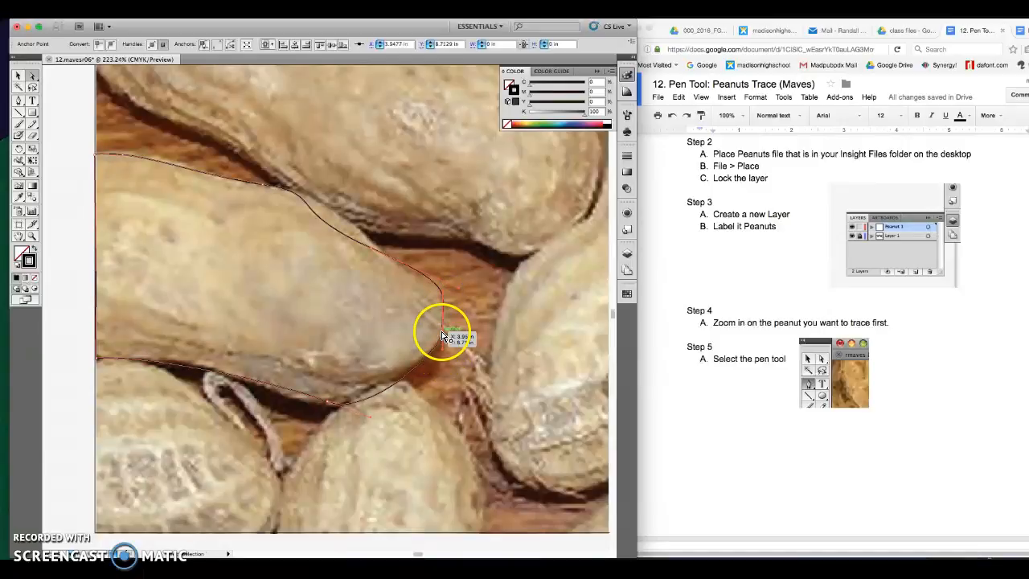
{"action": "left_click_drag", "start_coordinate": [442, 334], "coordinate": [441, 281]}
Reposition the upper-edge anchor and its handles to fit the second peanut's top outline, and shorten the lower-edge anchor's handle
{"action": "left_click", "coordinate": [369, 249]}
{"action": "left_click_drag", "start_coordinate": [282, 212], "coordinate": [299, 197]}
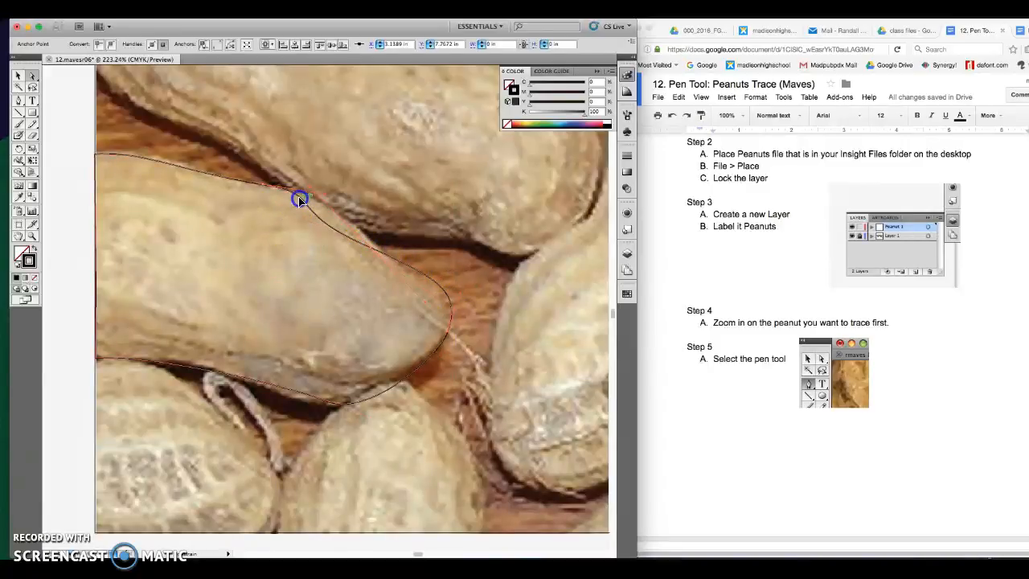
{"action": "left_click_drag", "start_coordinate": [432, 302], "coordinate": [374, 254]}
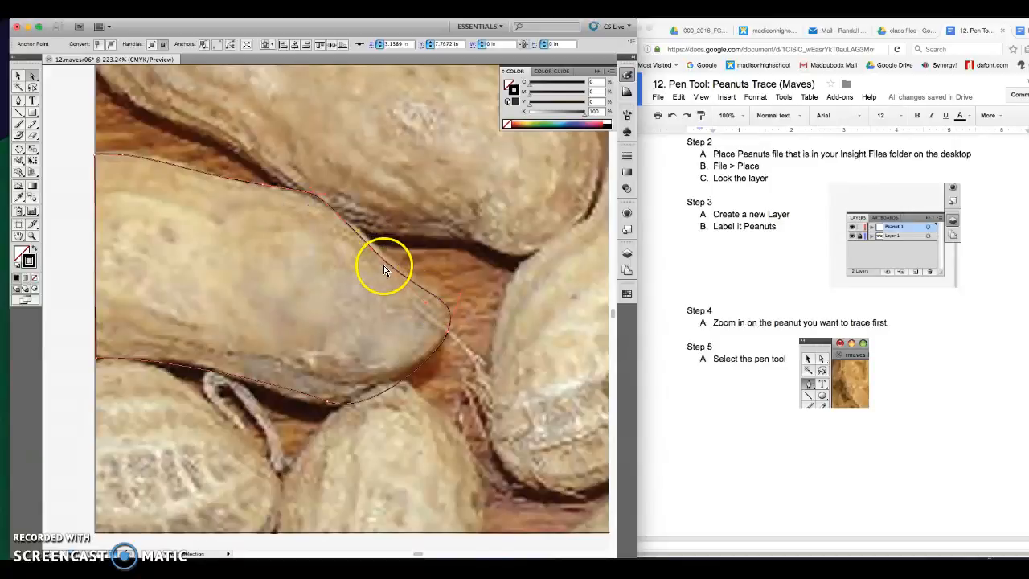
{"action": "left_click_drag", "start_coordinate": [411, 304], "coordinate": [426, 278]}
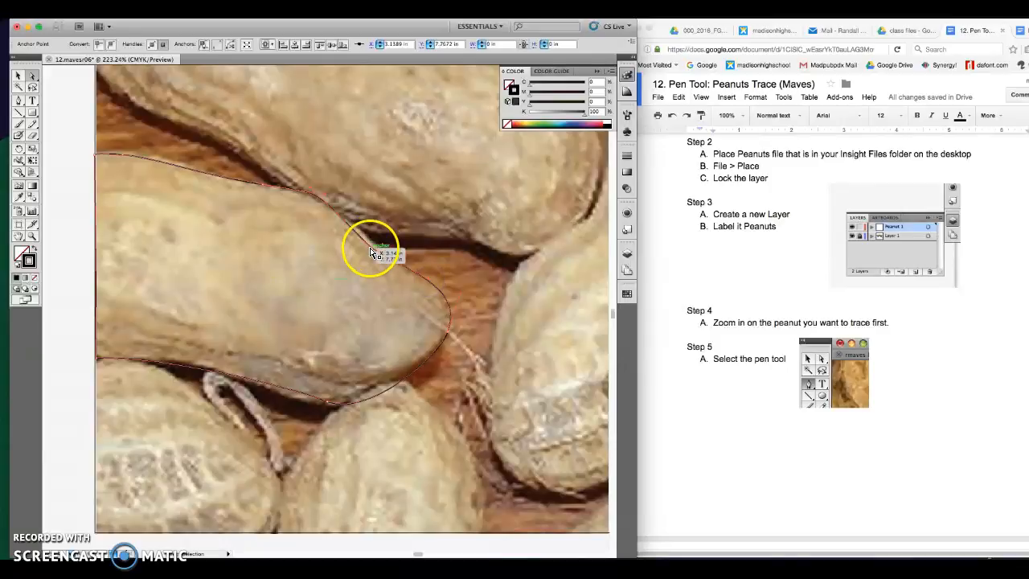
{"action": "left_click_drag", "start_coordinate": [370, 243], "coordinate": [368, 238]}
{"action": "left_click_drag", "start_coordinate": [322, 192], "coordinate": [328, 196]}
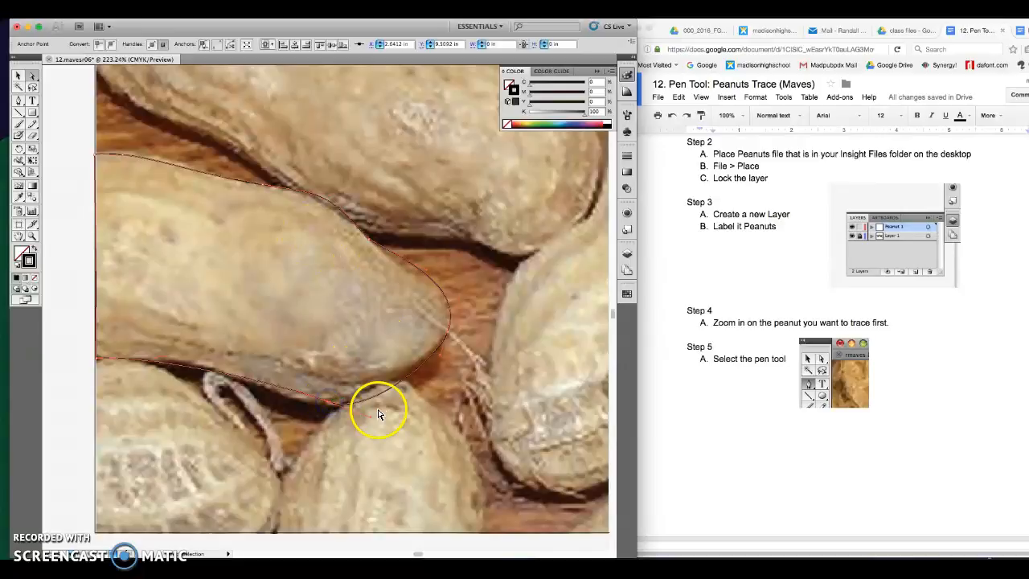
{"action": "left_click_drag", "start_coordinate": [372, 418], "coordinate": [349, 404]}
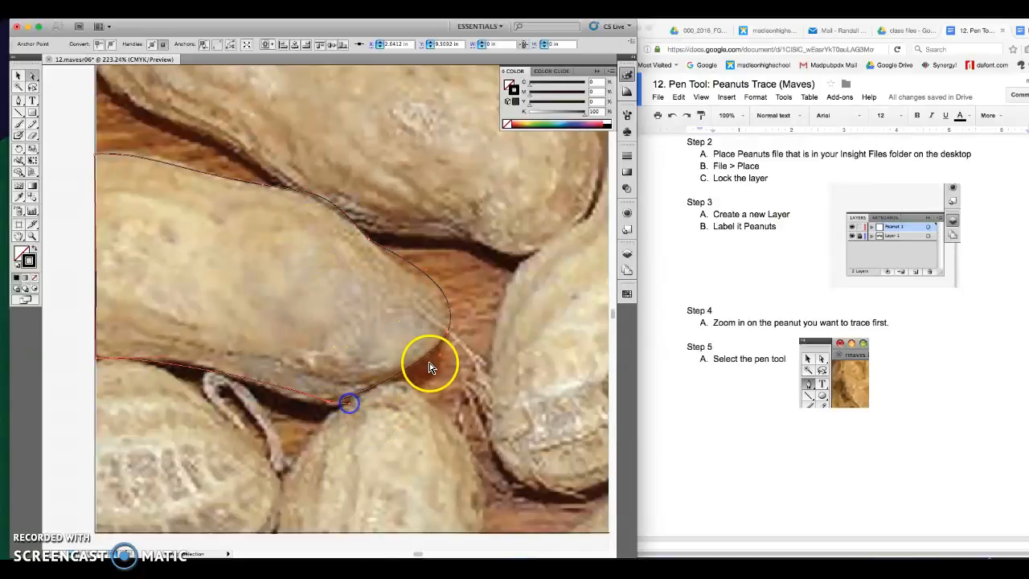
Reposition the lower-edge anchor and adjust its direction handles so the second peanut's underside curve follows the shell
{"action": "left_click", "coordinate": [441, 359]}
{"action": "left_click", "coordinate": [326, 403]}
{"action": "left_click_drag", "start_coordinate": [326, 406], "coordinate": [324, 410]}
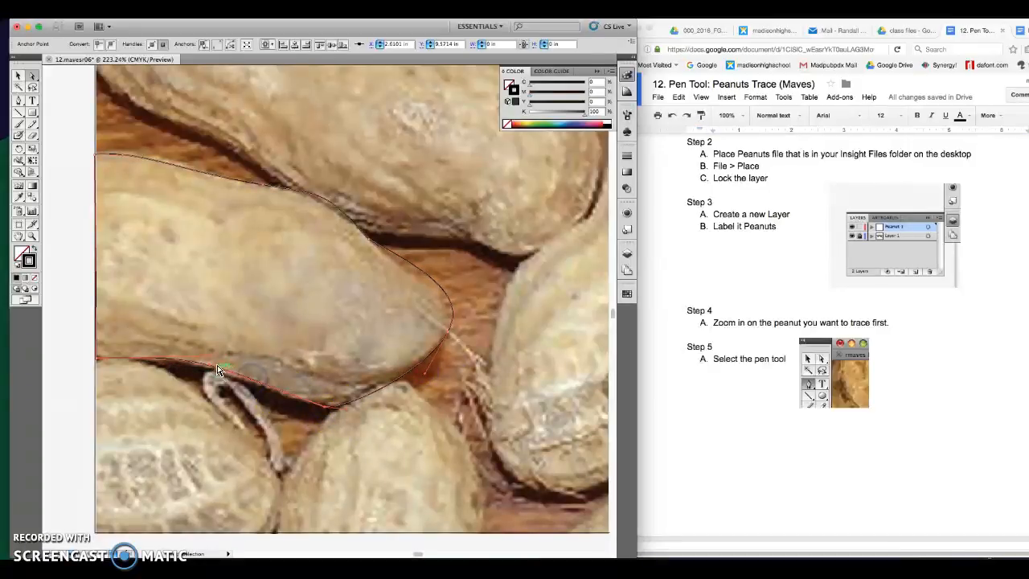
{"action": "left_click_drag", "start_coordinate": [210, 359], "coordinate": [200, 358]}
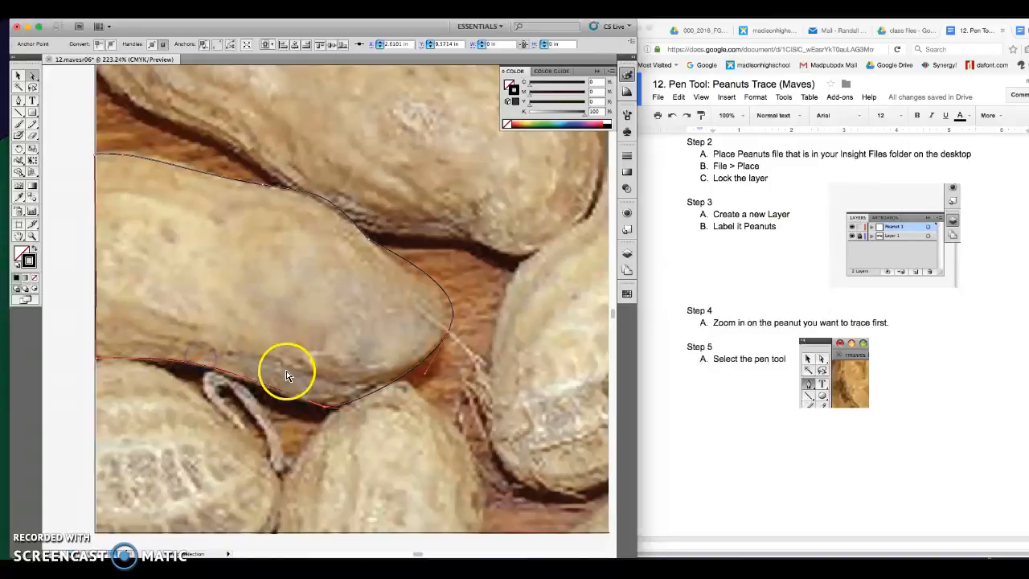
{"action": "left_click_drag", "start_coordinate": [325, 406], "coordinate": [326, 402]}
{"action": "left_click", "coordinate": [357, 406]}
{"action": "left_click_drag", "start_coordinate": [327, 404], "coordinate": [321, 410]}
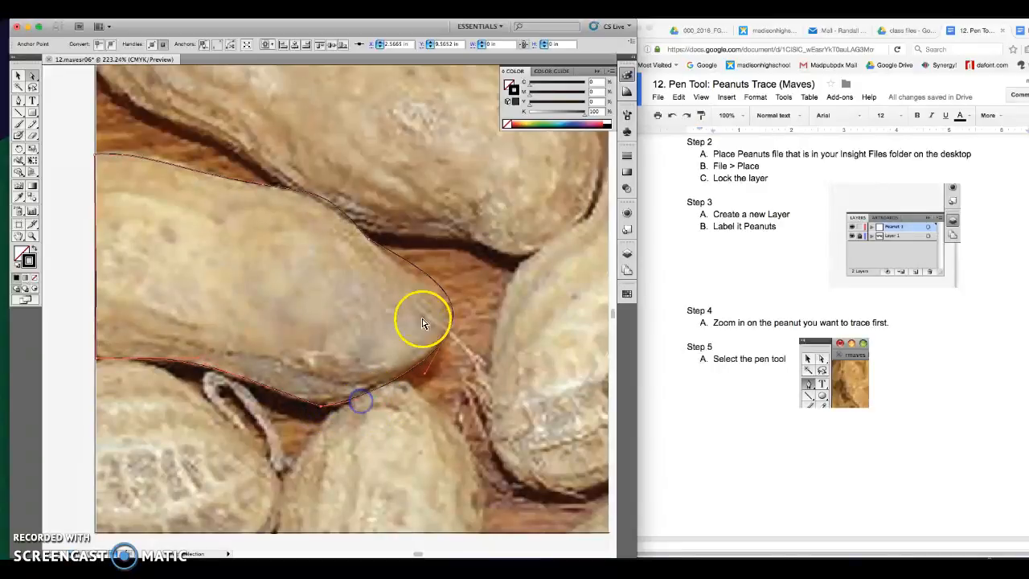
Adjust the direction handles of the upper-edge anchor and the anchor at the photo's left border to fit the second peanut's top outline
{"action": "left_click", "coordinate": [370, 242]}
{"action": "left_click_drag", "start_coordinate": [426, 274], "coordinate": [413, 276]}
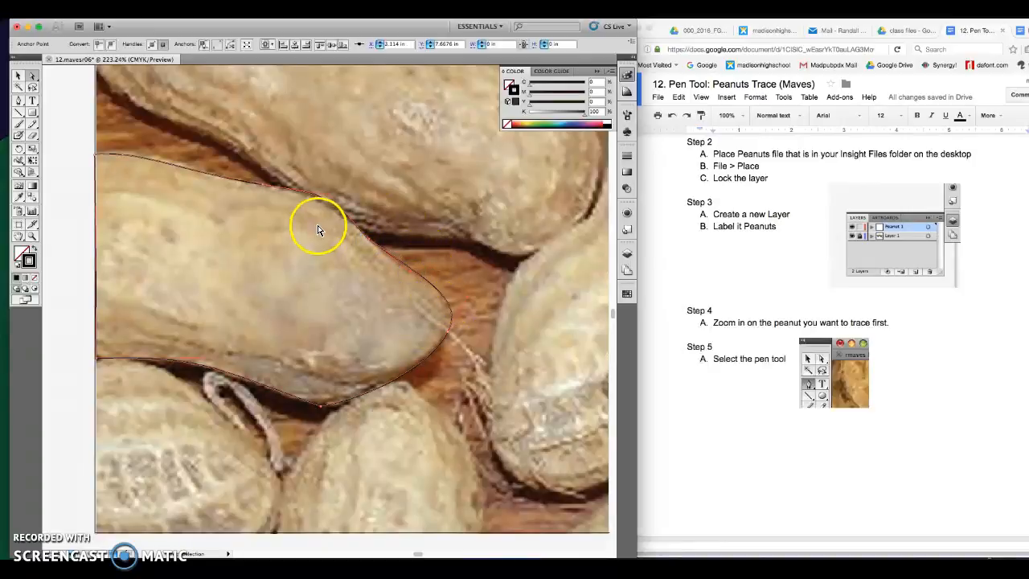
{"action": "left_click_drag", "start_coordinate": [331, 197], "coordinate": [334, 203]}
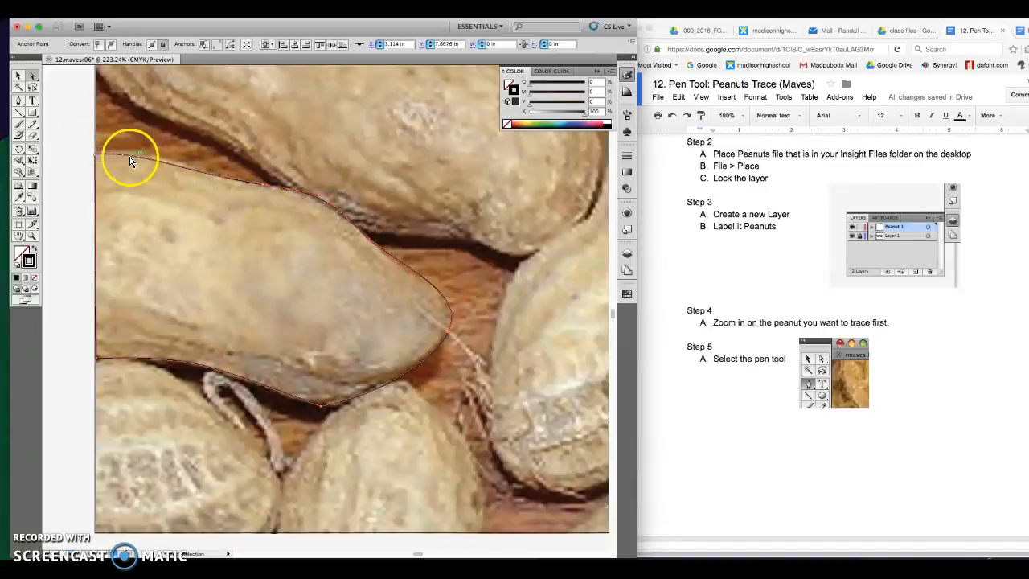
{"action": "left_click_drag", "start_coordinate": [126, 154], "coordinate": [133, 159]}
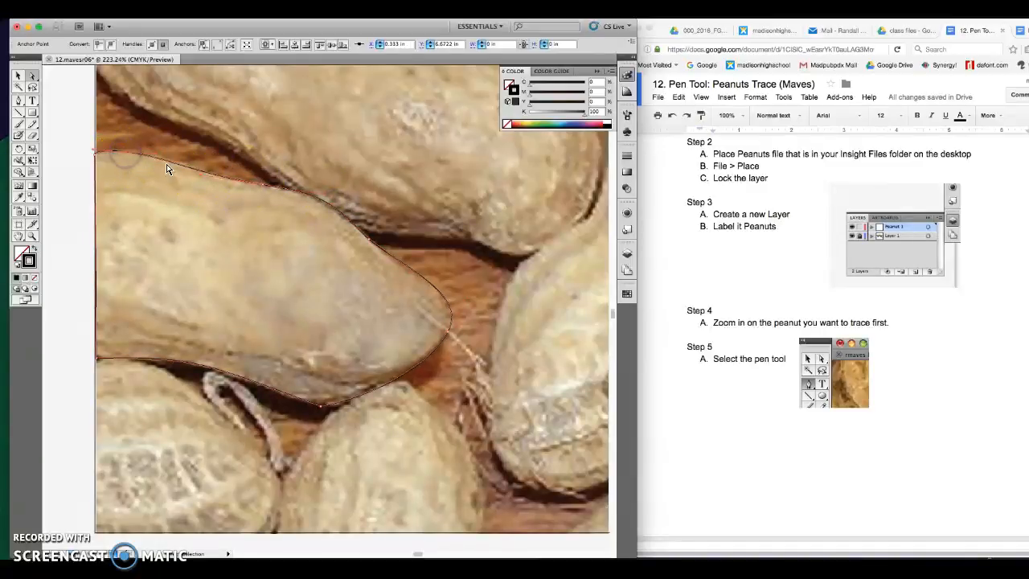
Shift the second peanut's lowest anchor slightly right and refine the handles of the curves running to the left border and the tip
{"action": "left_click", "coordinate": [321, 407]}
{"action": "left_click_drag", "start_coordinate": [321, 414], "coordinate": [192, 362]}
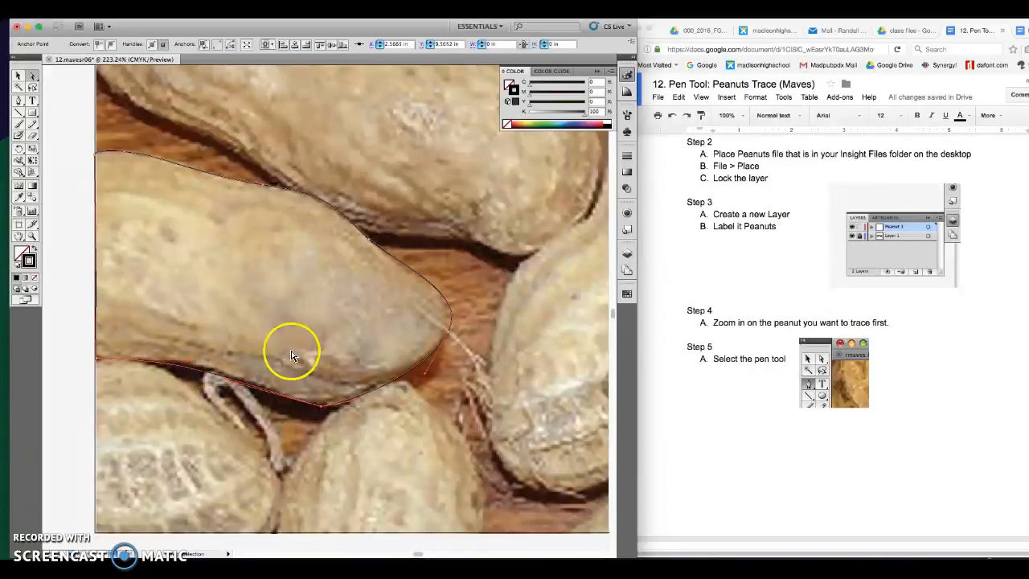
{"action": "left_click", "coordinate": [409, 272]}
{"action": "left_click", "coordinate": [469, 300]}
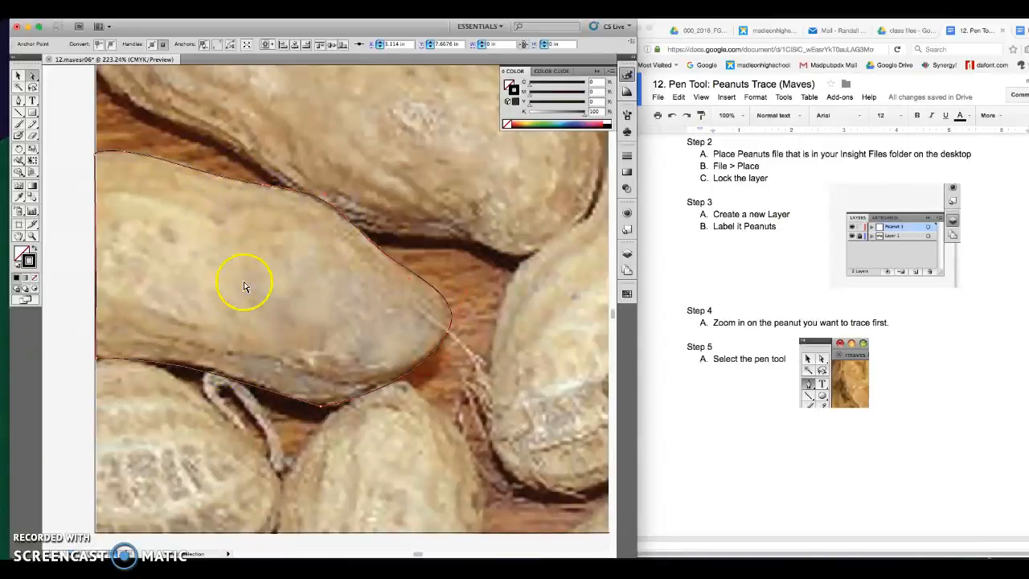
{"action": "left_click", "coordinate": [195, 374]}
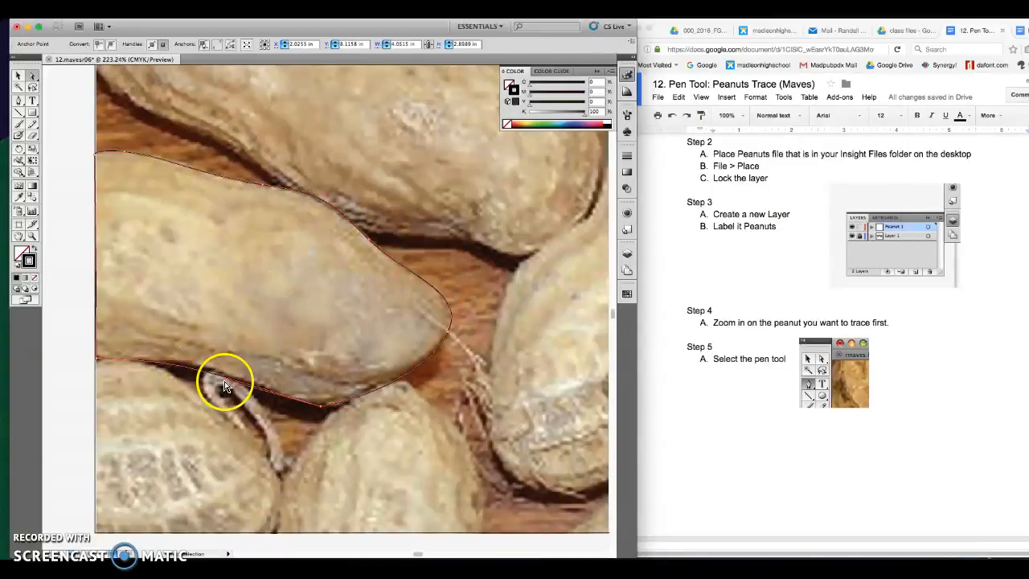
{"action": "left_click", "coordinate": [215, 341]}
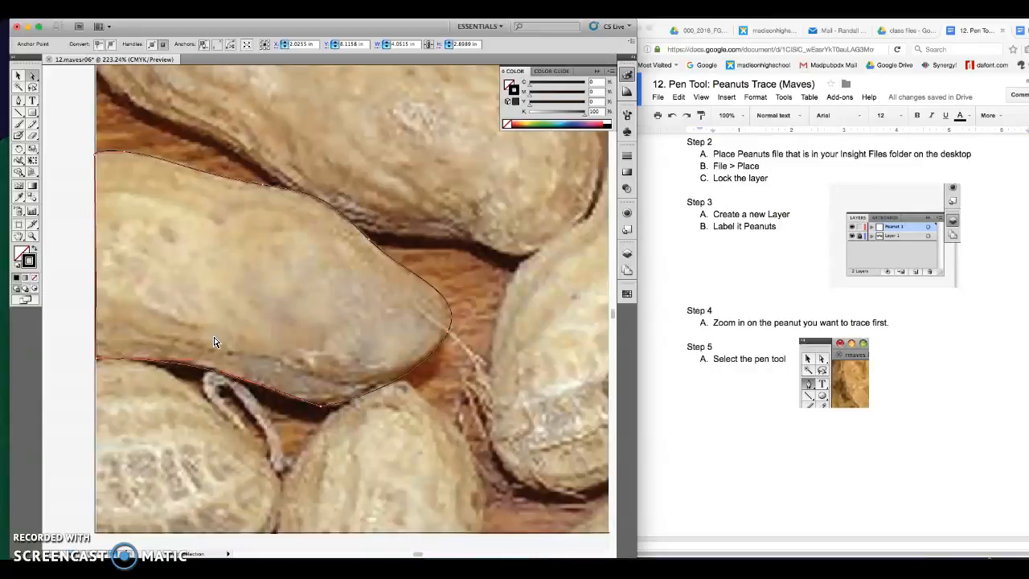
{"action": "left_click_drag", "start_coordinate": [321, 406], "coordinate": [327, 409]}
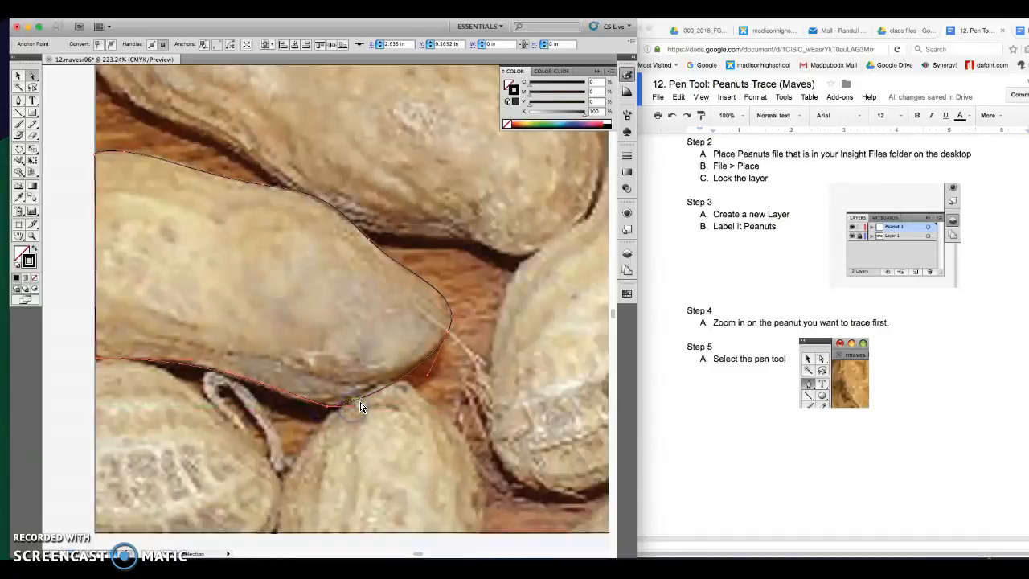
{"action": "left_click", "coordinate": [427, 378]}
{"action": "left_click_drag", "start_coordinate": [429, 374], "coordinate": [432, 375]}
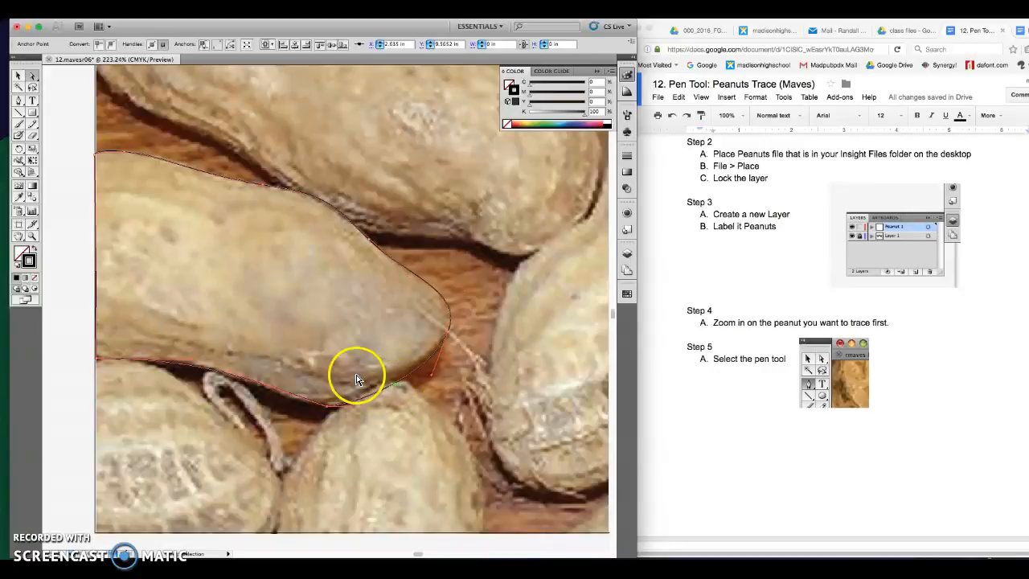
Zoom in on the second peanut's lower-right edge, add two anchor points along the curve, and slide the right one onto the shell's edge
{"action": "left_click", "coordinate": [32, 235]}
{"action": "left_click_drag", "start_coordinate": [312, 363], "coordinate": [333, 383]}
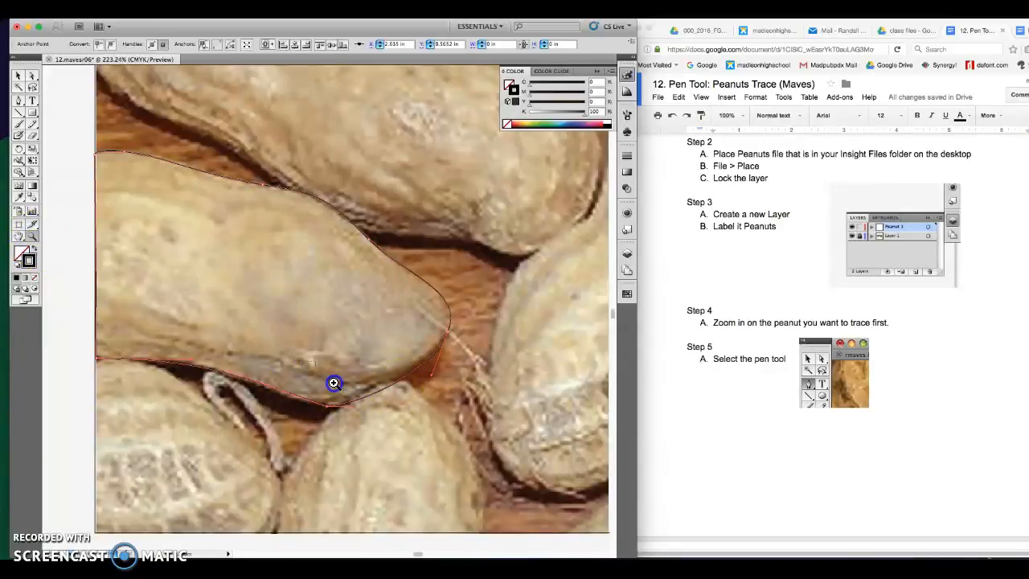
{"action": "left_click_drag", "start_coordinate": [427, 432], "coordinate": [450, 441]}
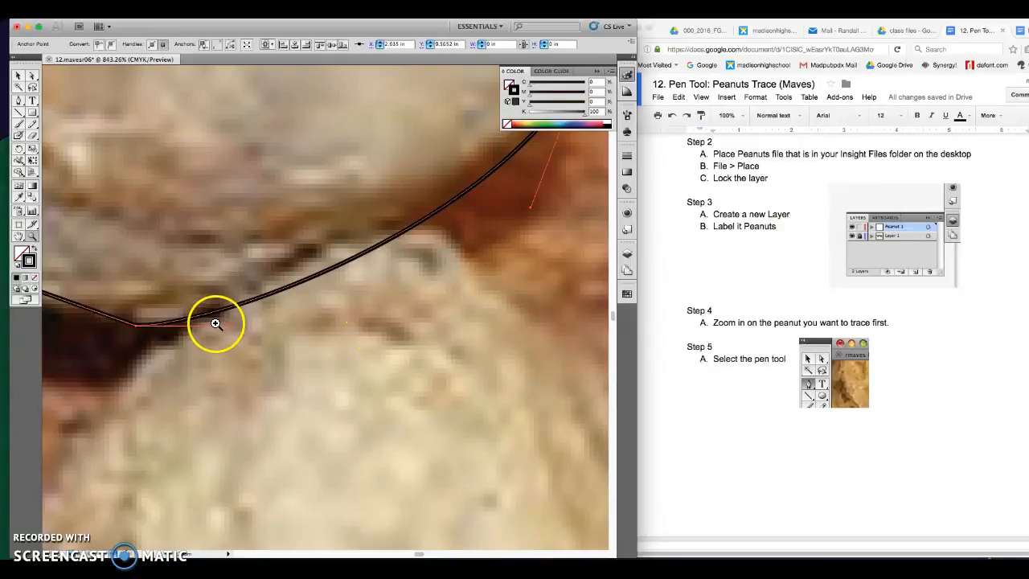
{"action": "left_click", "coordinate": [17, 102]}
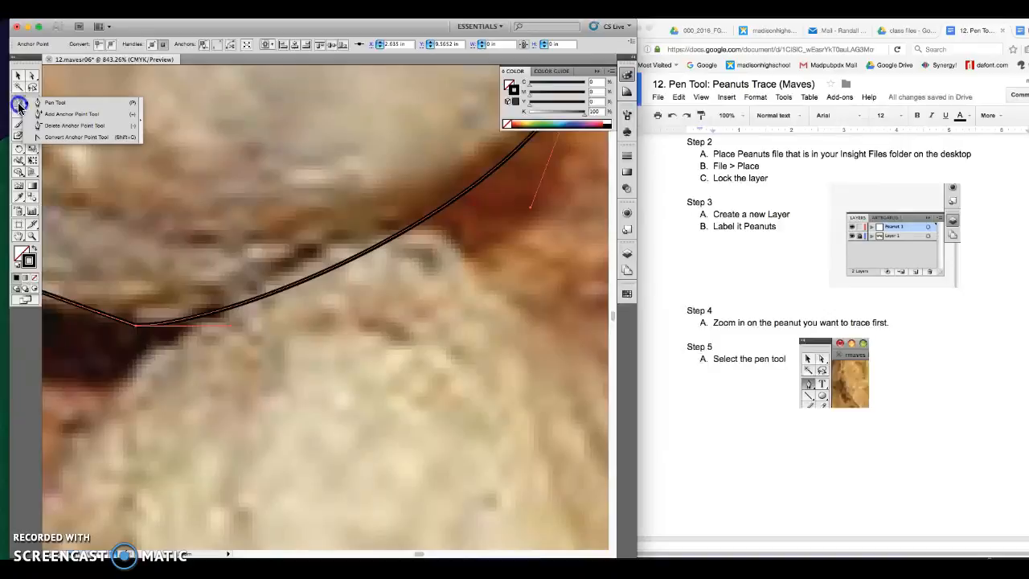
{"action": "left_click", "coordinate": [78, 117]}
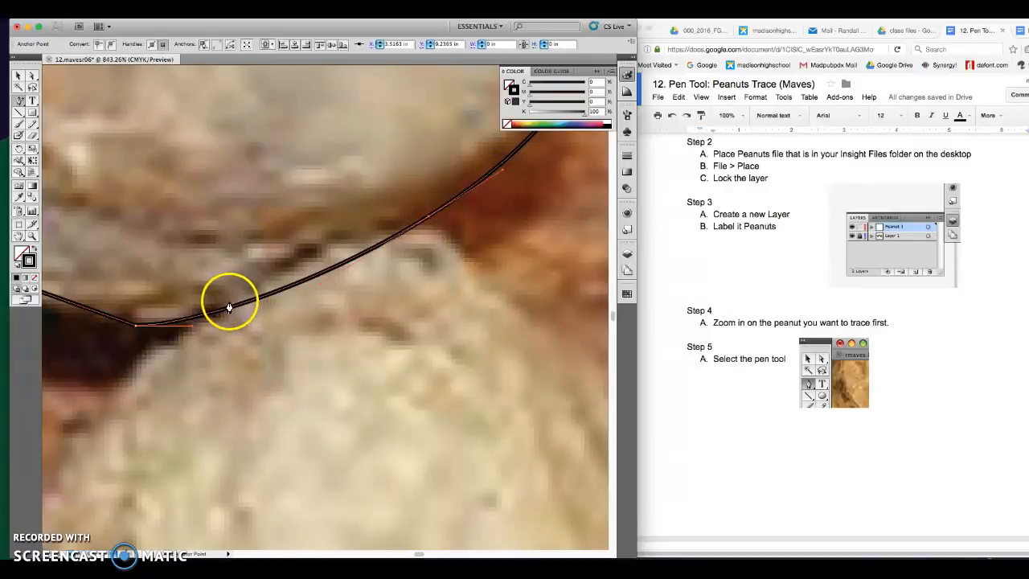
{"action": "left_click", "coordinate": [202, 316]}
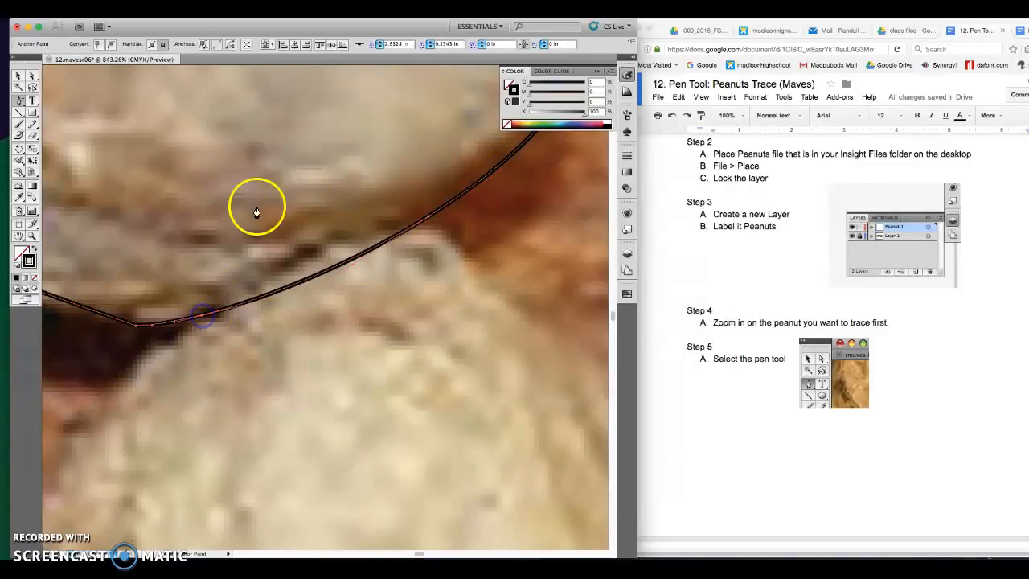
{"action": "left_click", "coordinate": [32, 75]}
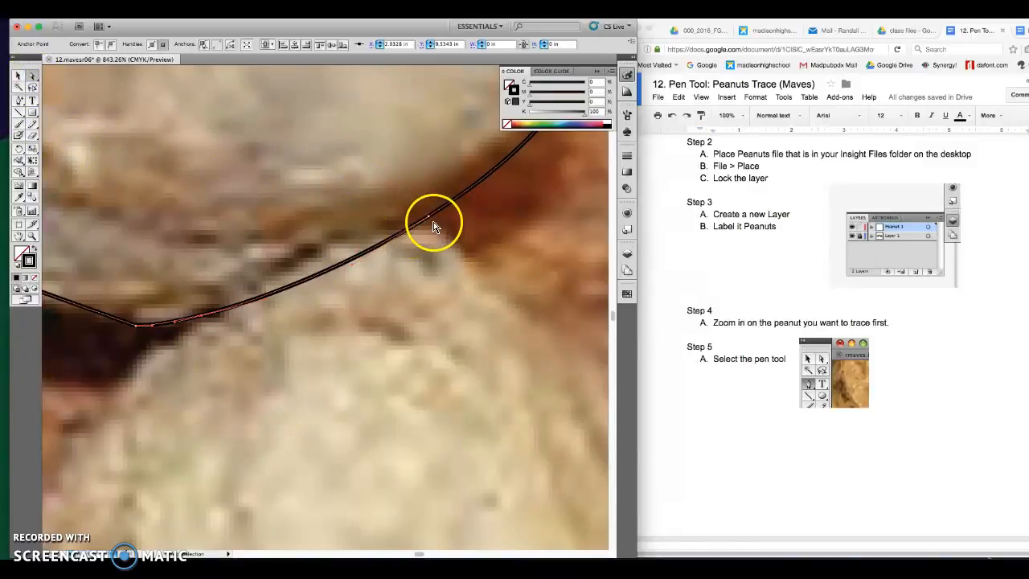
{"action": "left_click_drag", "start_coordinate": [432, 223], "coordinate": [423, 226]}
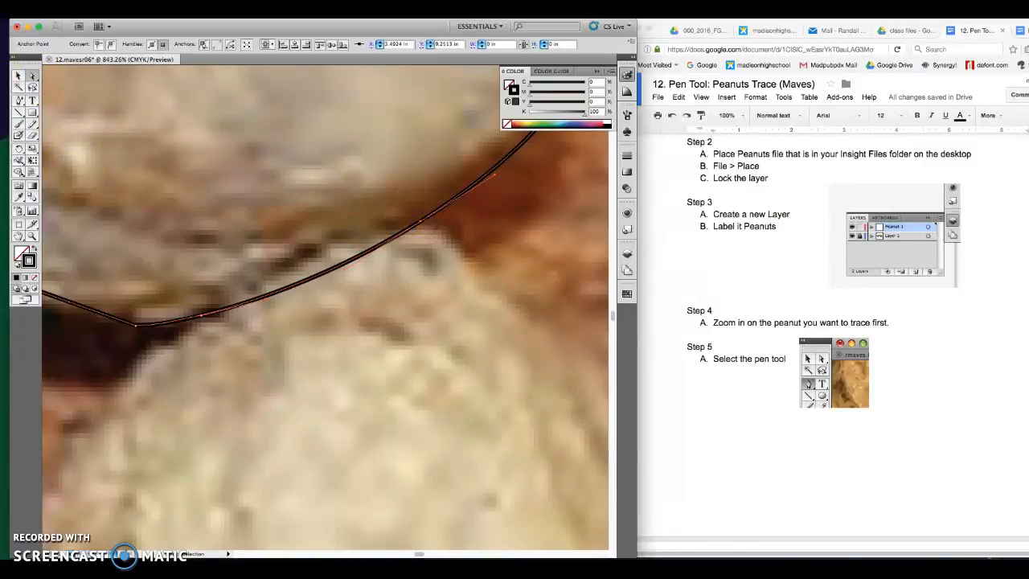
Bend the segment between the two added anchors inward along the peanut's underside by pulling their handles with the Convert Anchor Point tool
{"action": "left_click", "coordinate": [32, 110]}
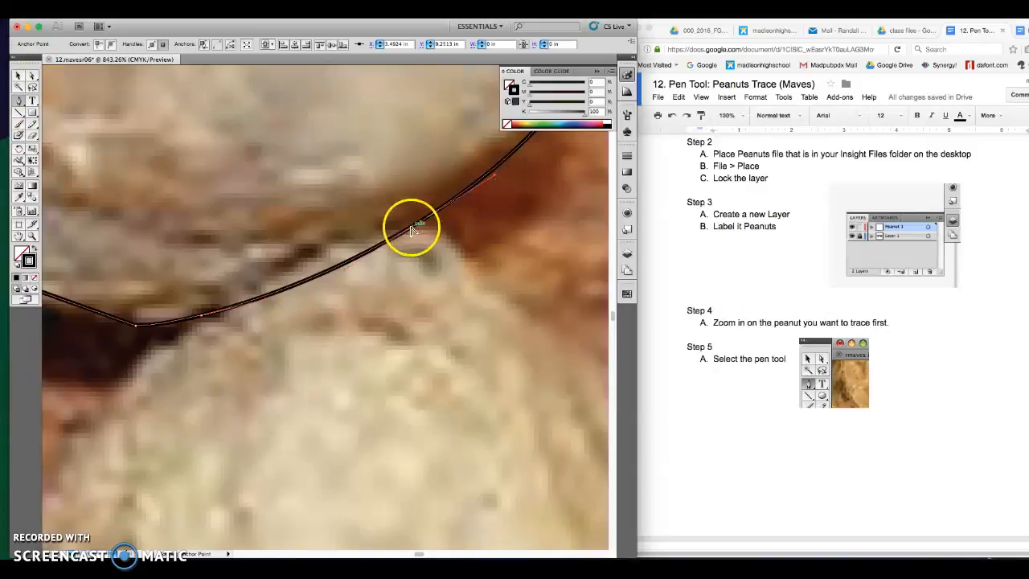
{"action": "left_click", "coordinate": [324, 258]}
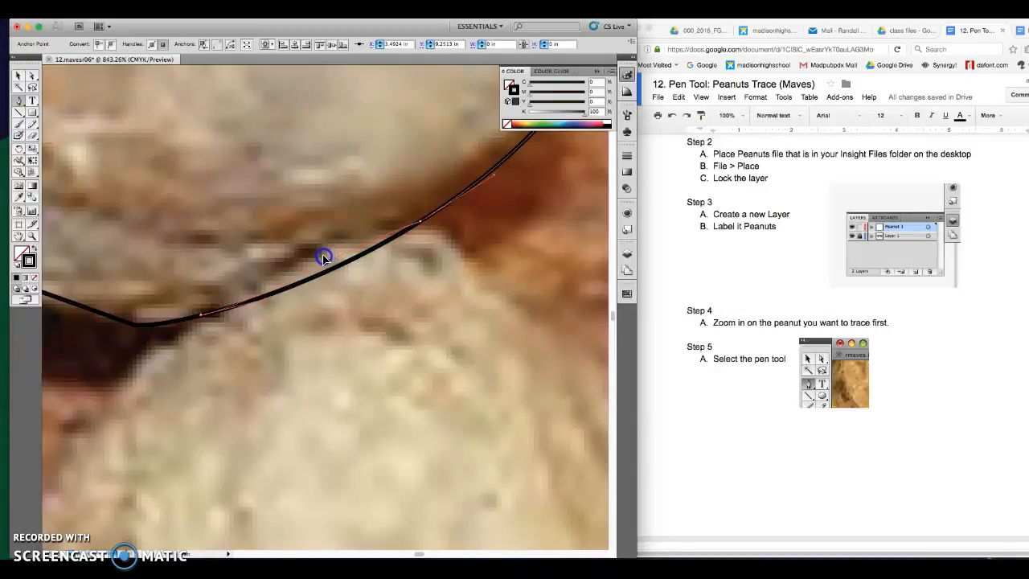
{"action": "left_click_drag", "start_coordinate": [316, 249], "coordinate": [265, 282]}
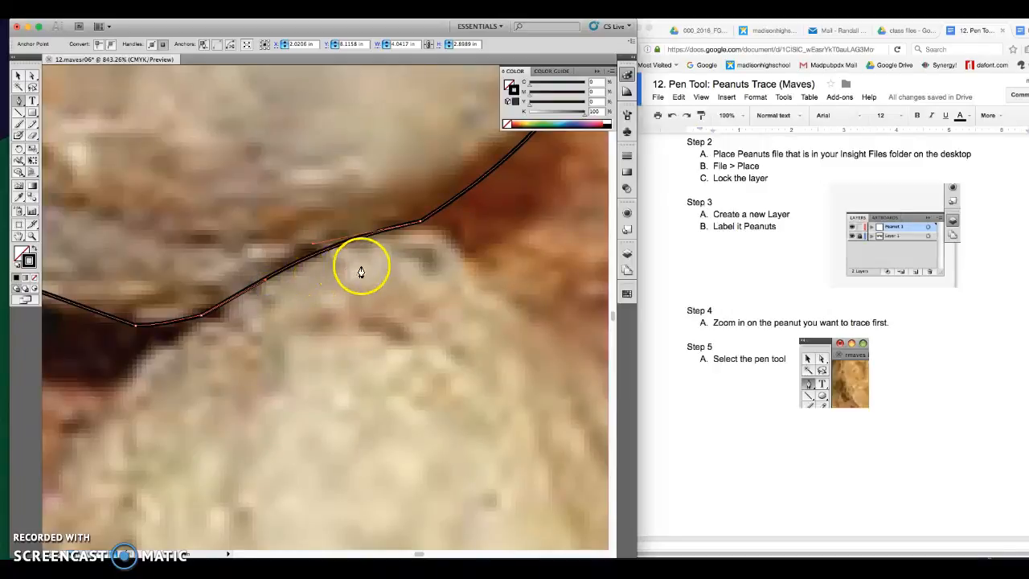
{"action": "left_click", "coordinate": [201, 317]}
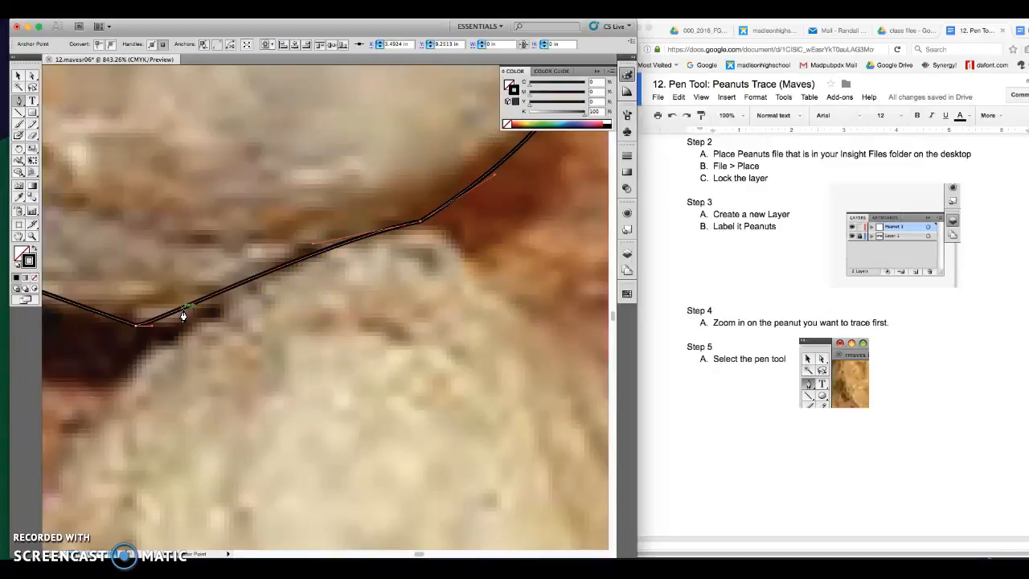
{"action": "key", "text": "super+z"}
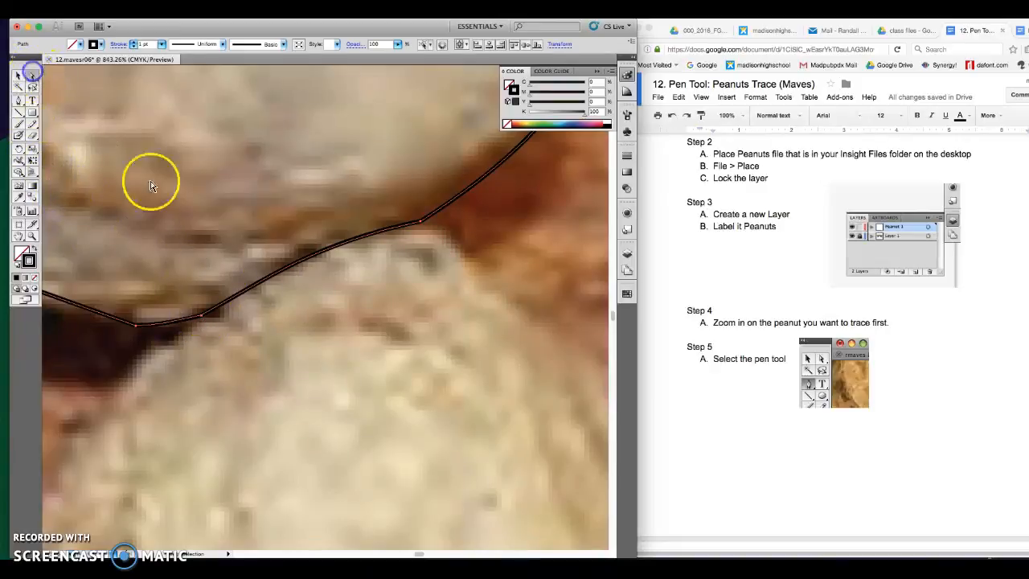
Fine-tune the lower-edge anchors and the handles between them with the Direct Selection tool to match the peanut's underside
{"action": "mouse_move", "coordinate": [201, 317]}
{"action": "left_mouse_down"}
{"action": "mouse_move", "coordinate": [191, 325]}
{"action": "mouse_move", "coordinate": [202, 320]}
{"action": "left_mouse_up"}
{"action": "left_click_drag", "start_coordinate": [424, 224], "coordinate": [421, 225]}
{"action": "left_click_drag", "start_coordinate": [312, 248], "coordinate": [305, 246]}
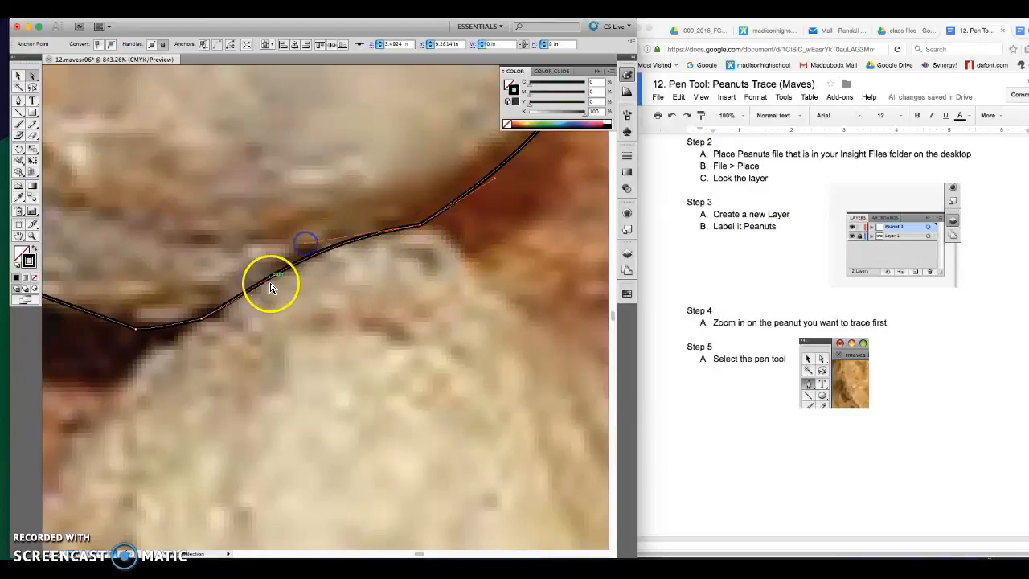
{"action": "left_click_drag", "start_coordinate": [265, 283], "coordinate": [265, 280]}
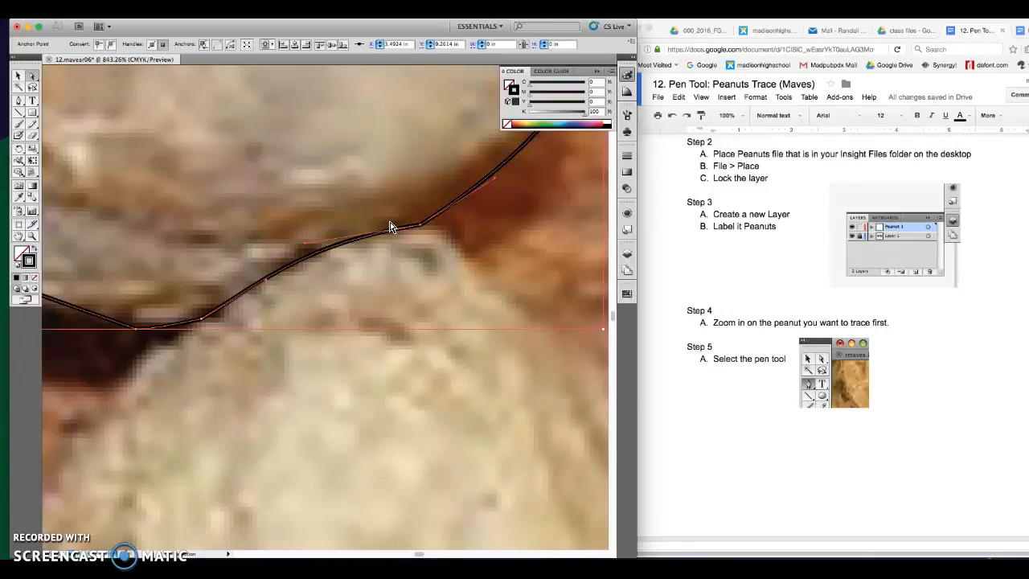
Fill the second peanut's outline with green and no stroke, deselect it, and fit the artboard in view
{"action": "key", "text": "super+minus"}
{"action": "key", "text": "super+minus"}
{"action": "key", "text": "super+minus"}
{"action": "key", "text": "super+minus"}
{"action": "key", "text": "super+minus"}
{"action": "key", "text": "super+minus"}
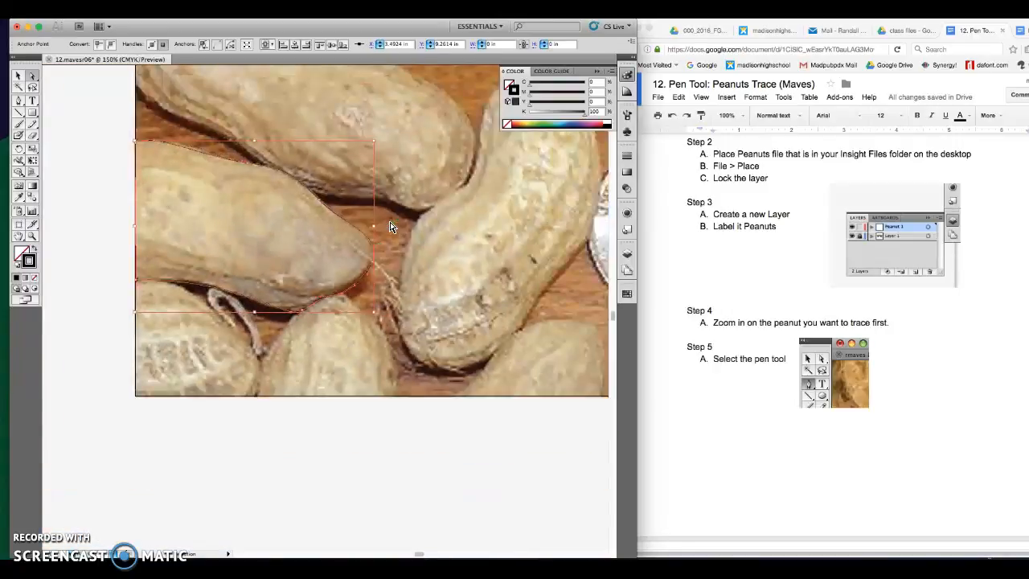
{"action": "key", "text": "super+minus"}
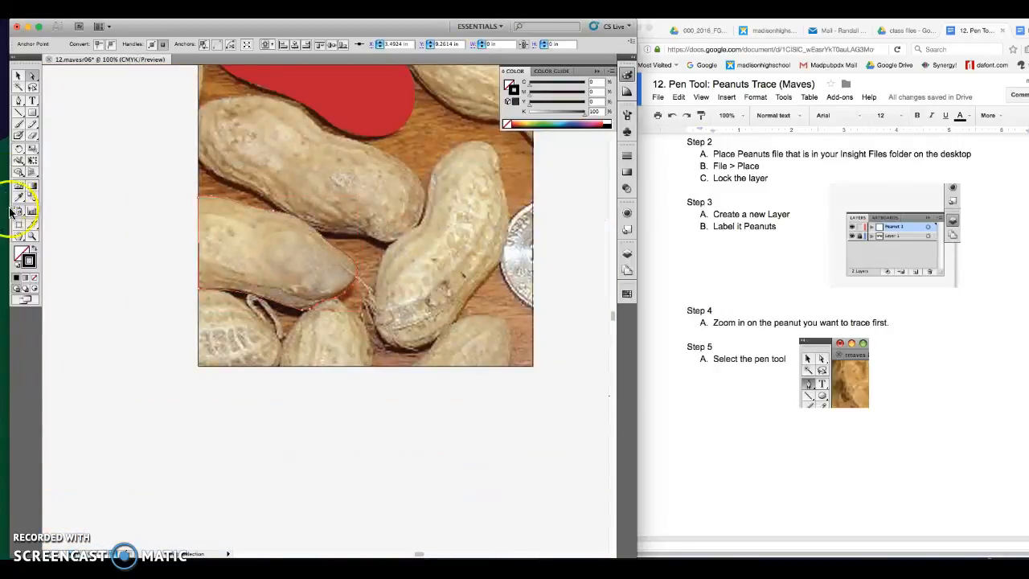
{"action": "left_click", "coordinate": [34, 253]}
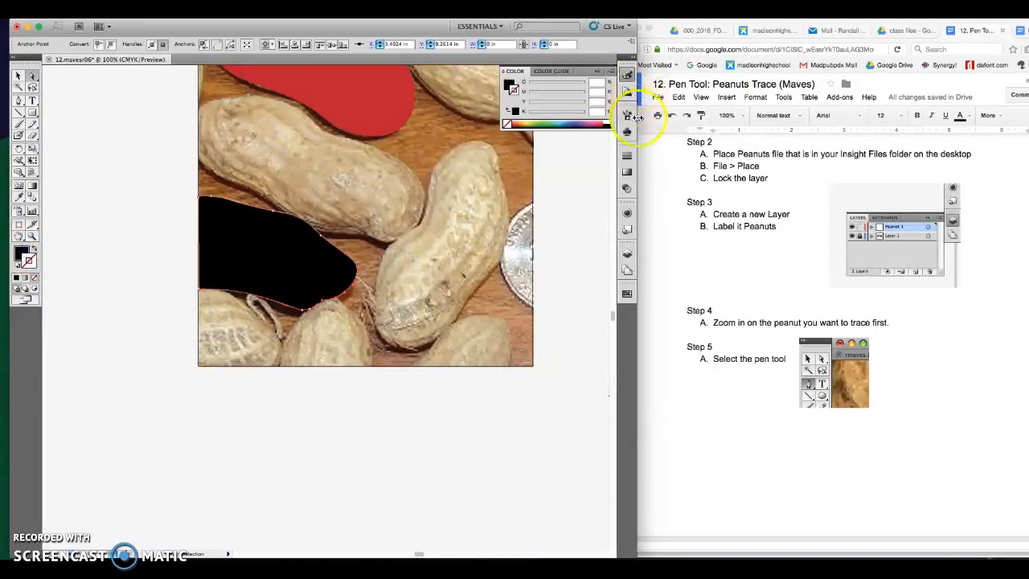
{"action": "left_click", "coordinate": [626, 293]}
{"action": "left_click", "coordinate": [543, 307]}
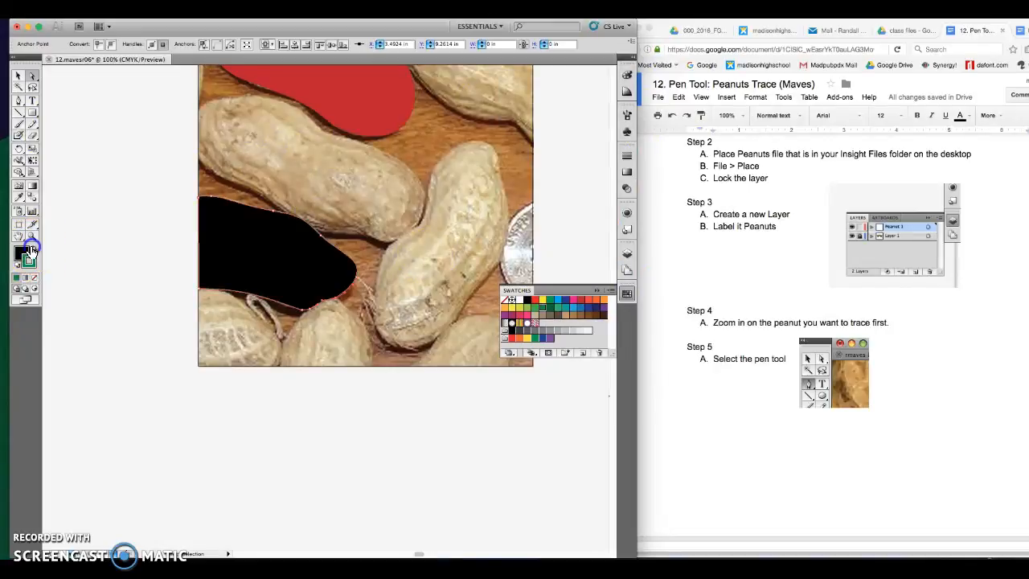
{"action": "left_click", "coordinate": [32, 250]}
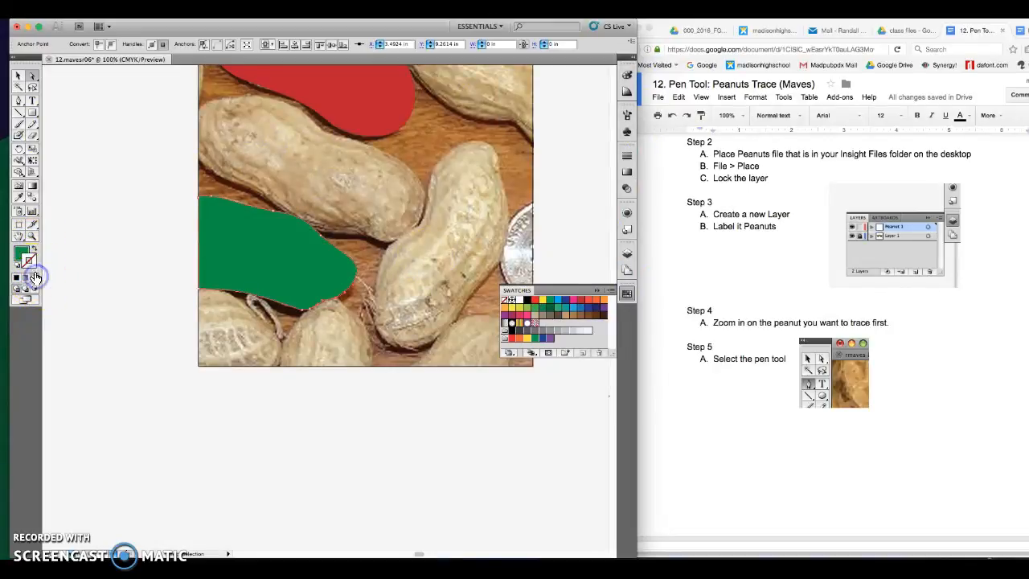
{"action": "left_click", "coordinate": [164, 217]}
{"action": "key", "text": "super+0"}
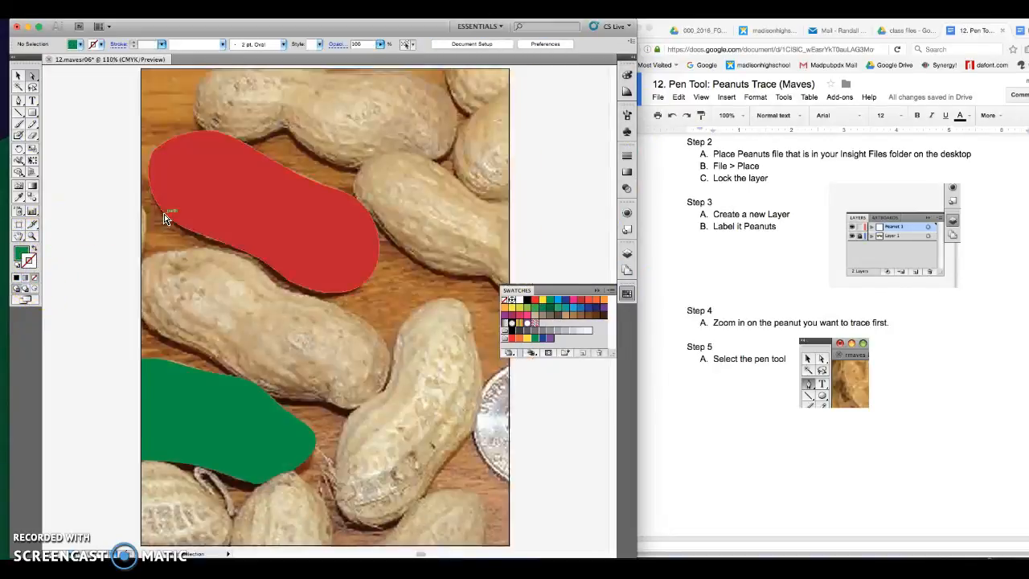
{"action": "left_click", "coordinate": [150, 201]}
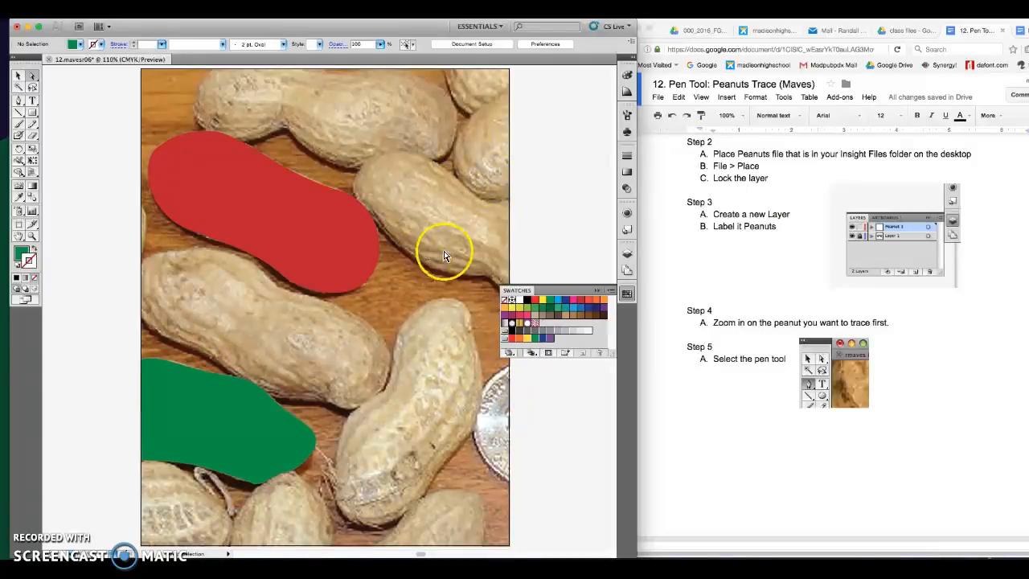
Zoom in on the upright peanut beside the coin and ready the Pen tool with no fill and a green stroke
{"action": "left_click", "coordinate": [32, 236]}
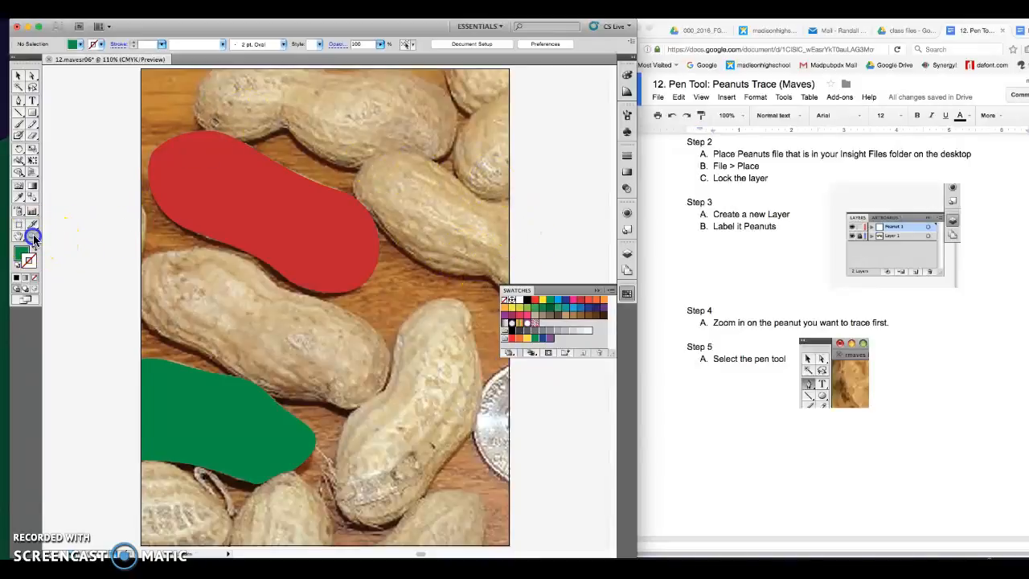
{"action": "left_click_drag", "start_coordinate": [315, 310], "coordinate": [532, 508]}
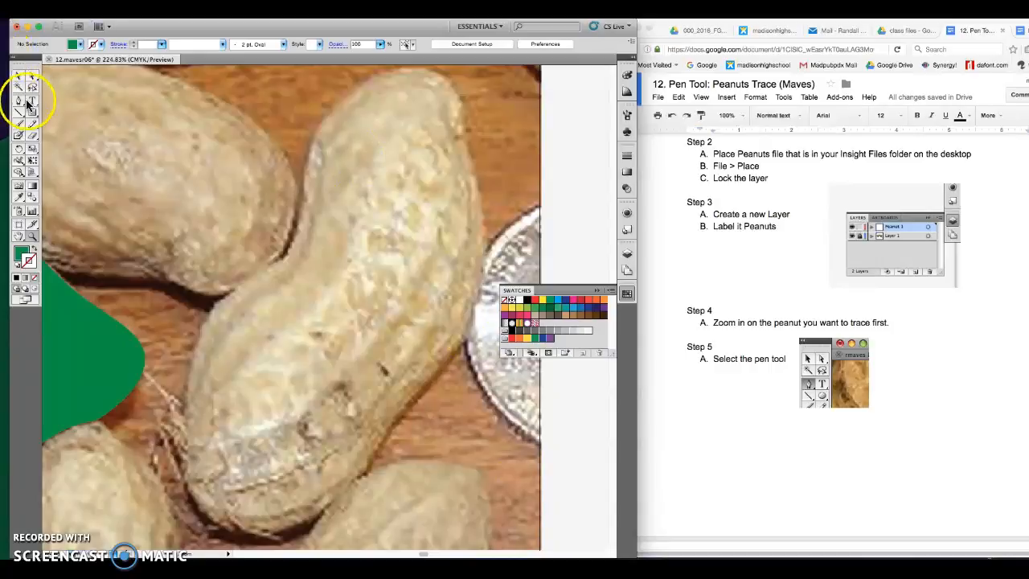
{"action": "left_click", "coordinate": [34, 248]}
{"action": "left_click", "coordinate": [19, 99]}
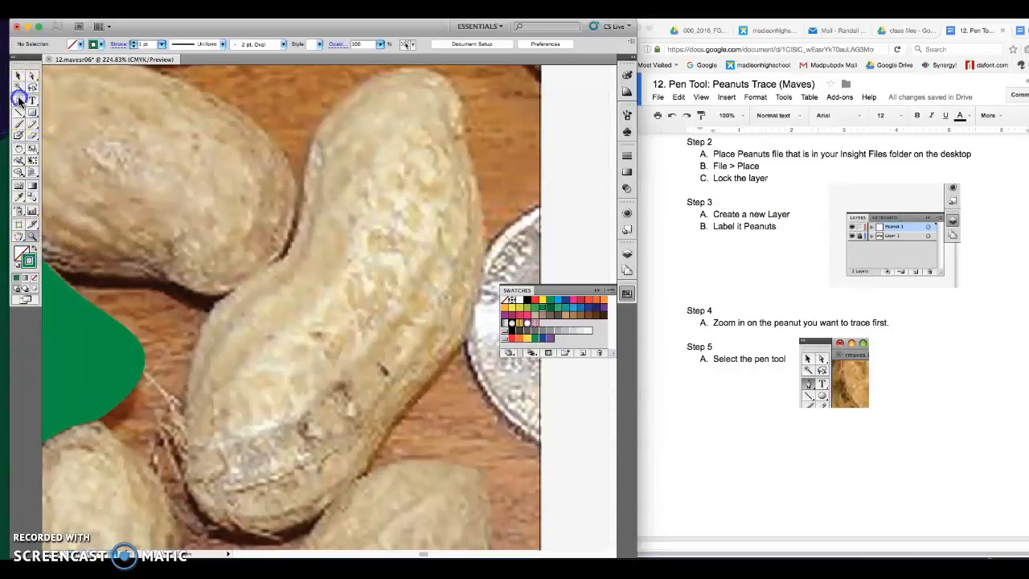
{"action": "left_click_drag", "start_coordinate": [305, 195], "coordinate": [310, 176]}
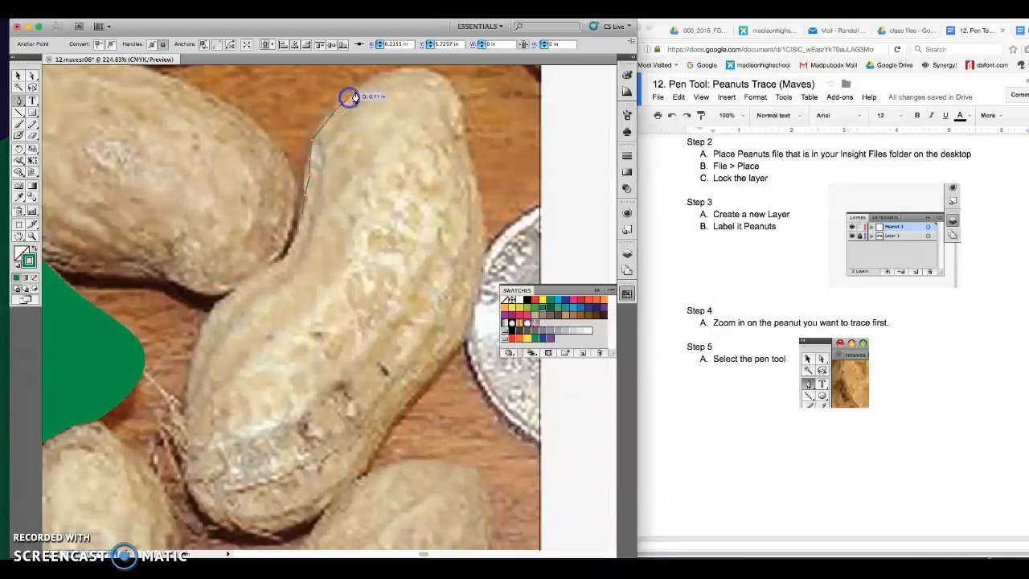
{"action": "left_click_drag", "start_coordinate": [391, 94], "coordinate": [429, 77]}
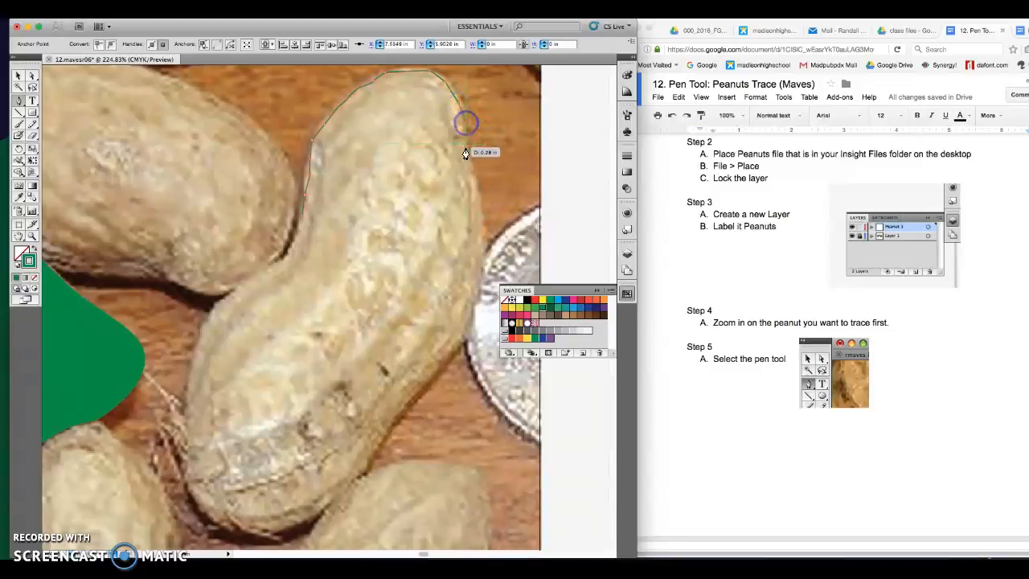
{"action": "left_click", "coordinate": [481, 193]}
{"action": "left_click", "coordinate": [483, 221]}
{"action": "left_click", "coordinate": [483, 255]}
{"action": "left_click", "coordinate": [471, 319]}
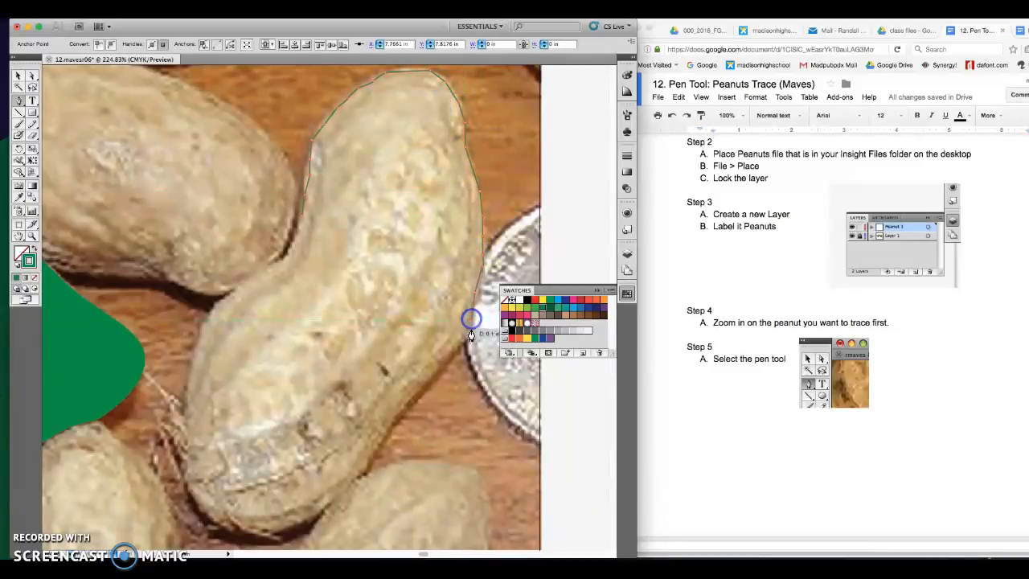
{"action": "key", "text": "Delete"}
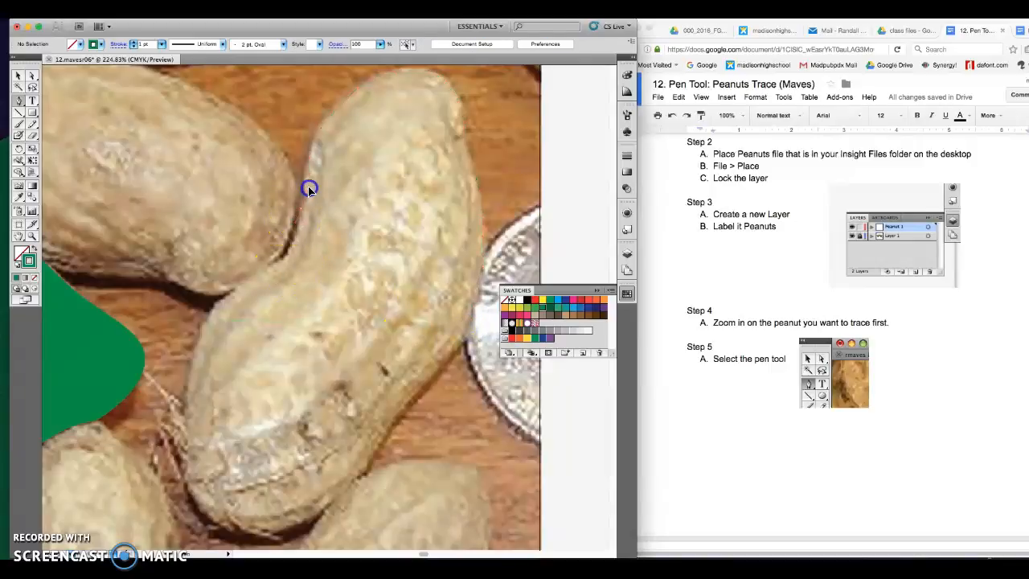
Trace the upright peanut's whole outline with a few long curved Pen tool segments and close the path at its starting point
{"action": "left_click", "coordinate": [308, 161]}
{"action": "left_click_drag", "start_coordinate": [395, 71], "coordinate": [440, 110]}
{"action": "left_click_drag", "start_coordinate": [434, 147], "coordinate": [467, 227]}
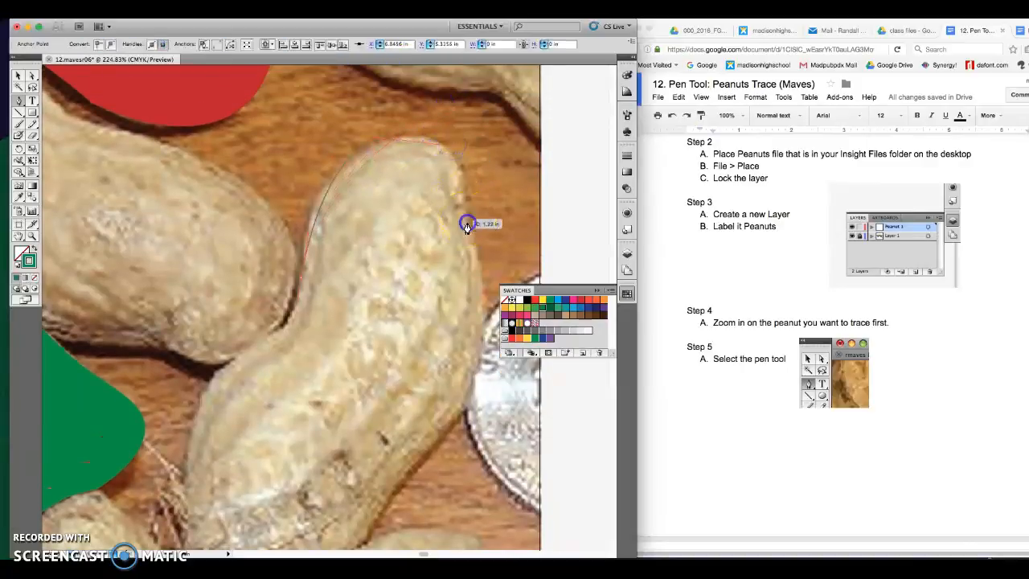
{"action": "left_click_drag", "start_coordinate": [476, 295], "coordinate": [482, 367]}
{"action": "left_click_drag", "start_coordinate": [455, 421], "coordinate": [434, 446]}
{"action": "scroll", "coordinate": [422, 455], "scroll_direction": "down", "scroll_amount": 4}
{"action": "left_click_drag", "start_coordinate": [368, 457], "coordinate": [362, 474]}
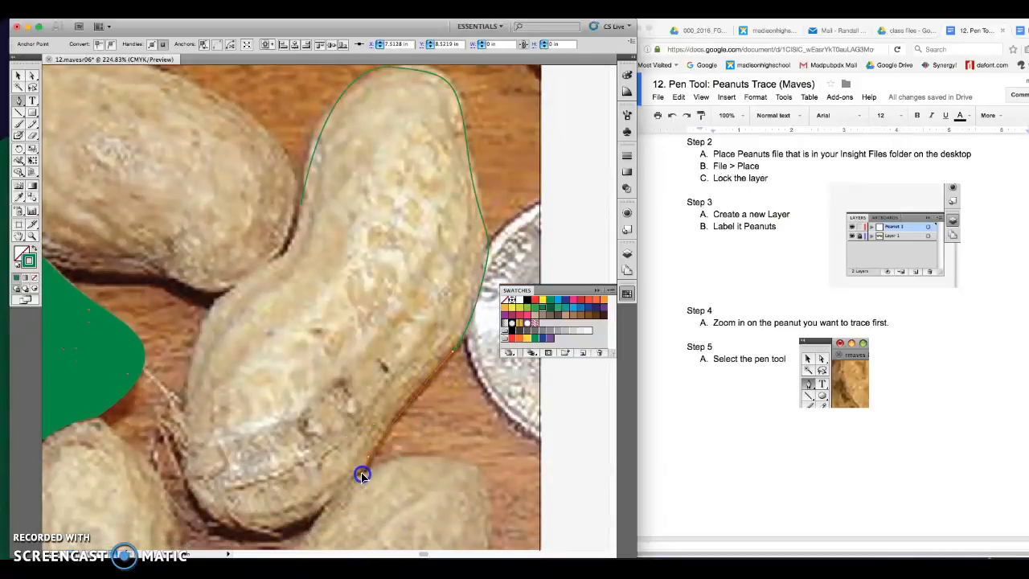
{"action": "left_click_drag", "start_coordinate": [289, 521], "coordinate": [248, 532]}
{"action": "left_click_drag", "start_coordinate": [195, 490], "coordinate": [303, 202]}
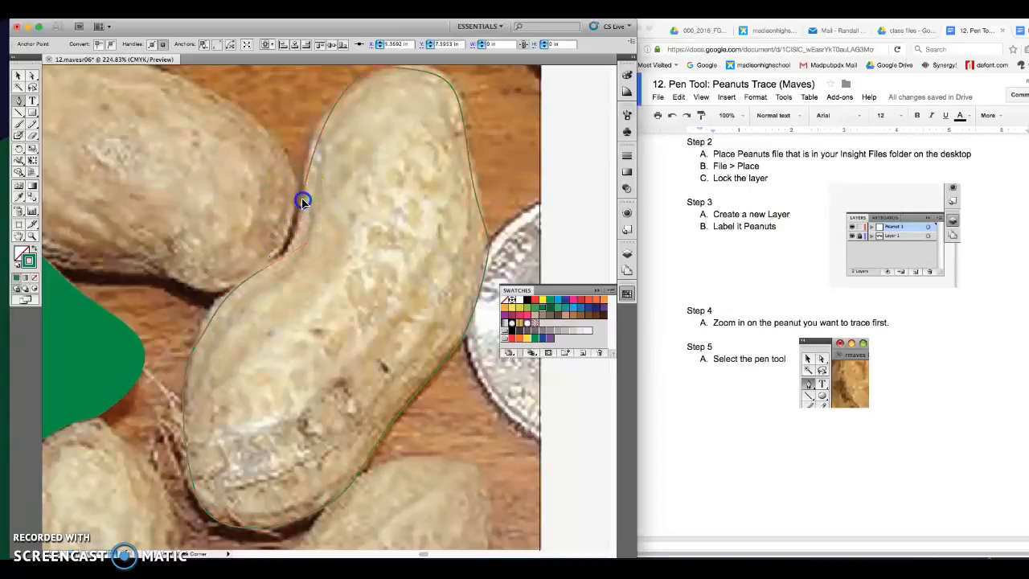
Swap the traced outline's green stroke to a green fill with no stroke
{"action": "left_click", "coordinate": [118, 115], "text": "super"}
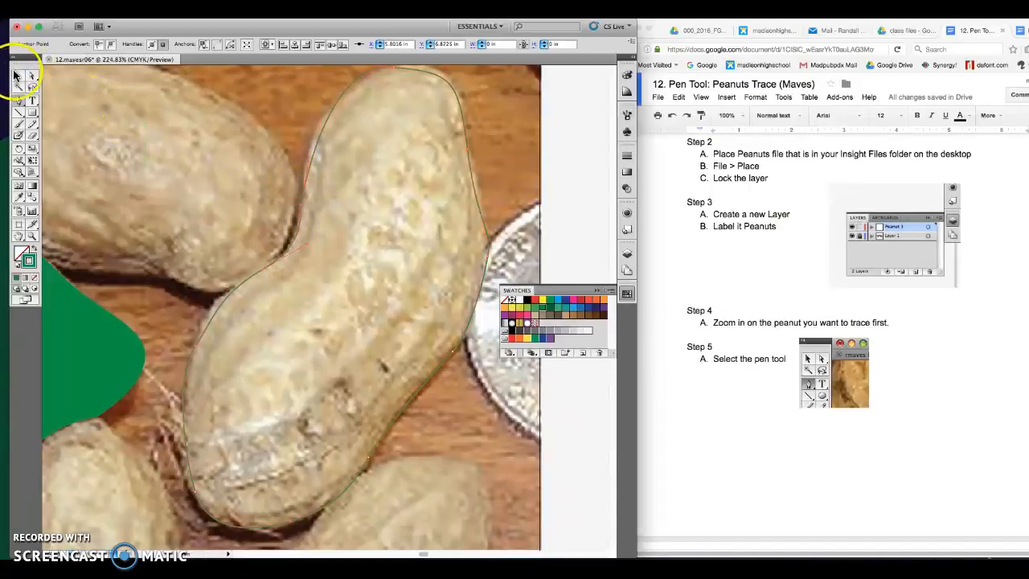
{"action": "left_click", "coordinate": [33, 250]}
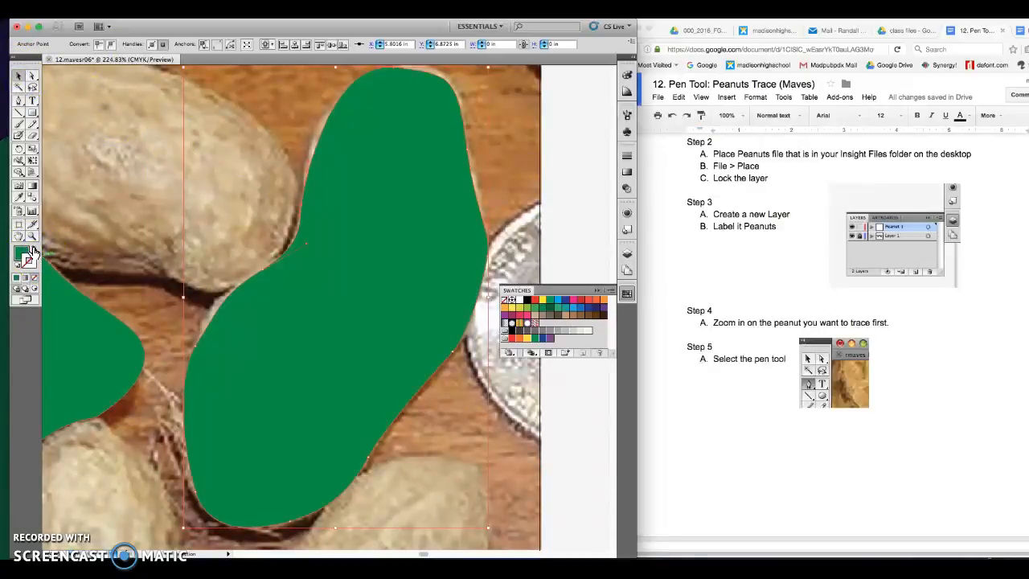
{"action": "left_click", "coordinate": [51, 171]}
Refine the third peanut's outline with the Direct Selection tool, adjusting the anchors at its waist and upper end to the shell's edge
{"action": "left_click", "coordinate": [31, 77]}
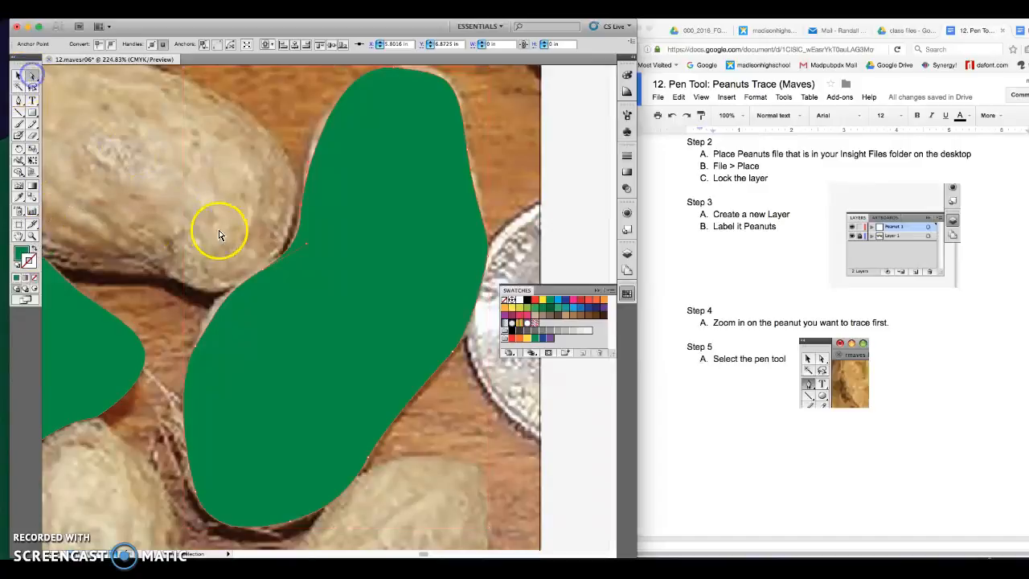
{"action": "left_click", "coordinate": [263, 272]}
{"action": "left_click_drag", "start_coordinate": [263, 272], "coordinate": [211, 300]}
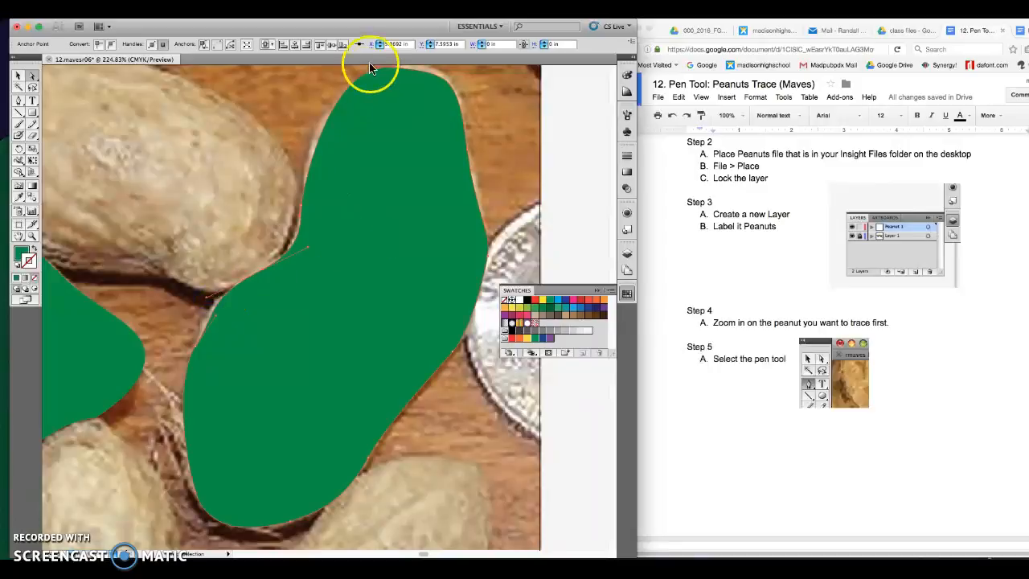
{"action": "left_click", "coordinate": [401, 72]}
{"action": "left_click", "coordinate": [394, 71]}
{"action": "scroll", "coordinate": [414, 79], "scroll_direction": "up", "scroll_amount": 2}
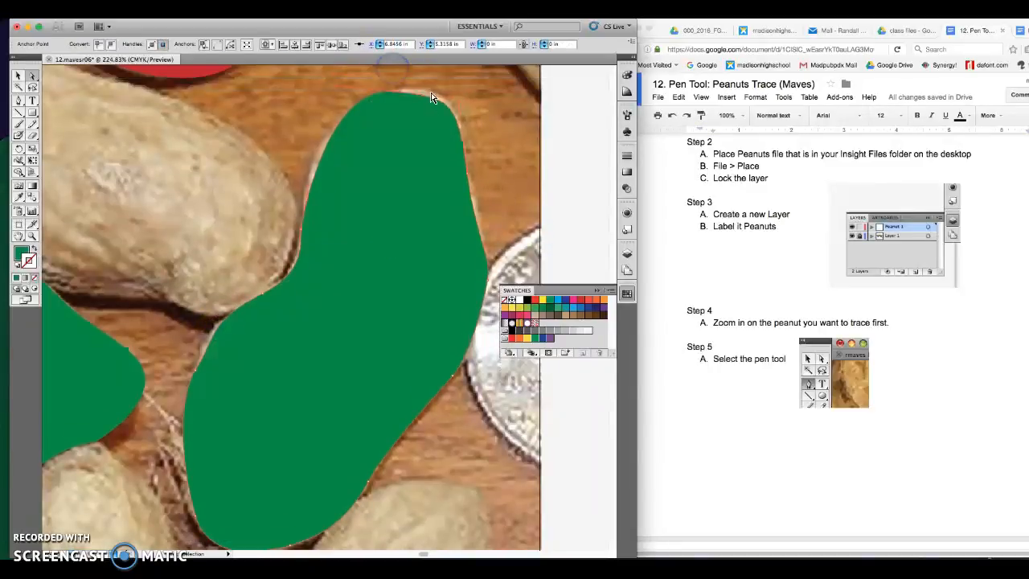
{"action": "left_click_drag", "start_coordinate": [395, 92], "coordinate": [397, 88]}
{"action": "scroll", "coordinate": [384, 380], "scroll_direction": "down", "scroll_amount": 4}
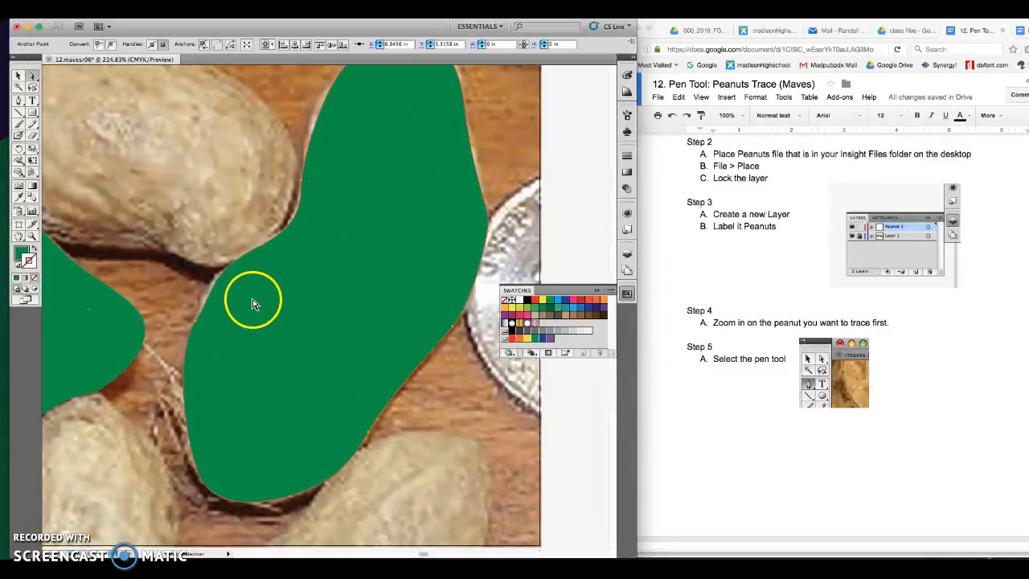
{"action": "left_click", "coordinate": [196, 321]}
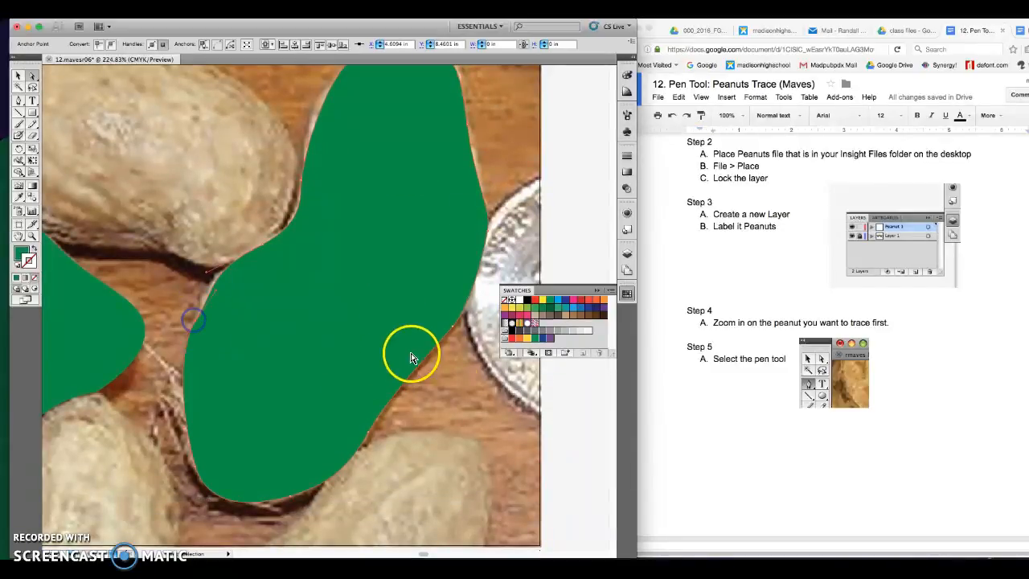
Change the third peanut's fill to blue and remove its stroke
{"action": "left_click", "coordinate": [356, 261]}
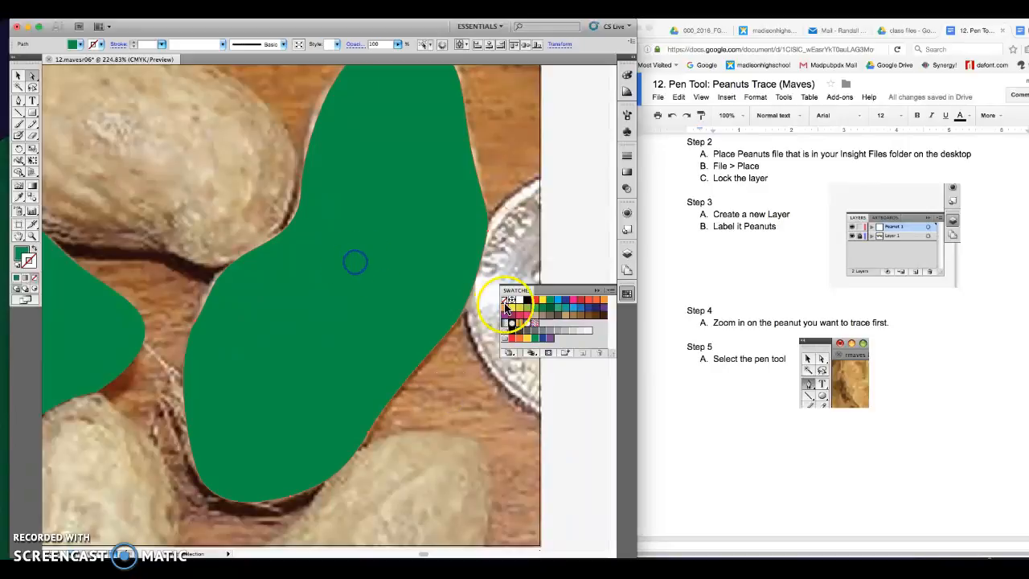
{"action": "left_click", "coordinate": [567, 302]}
{"action": "left_click", "coordinate": [34, 251]}
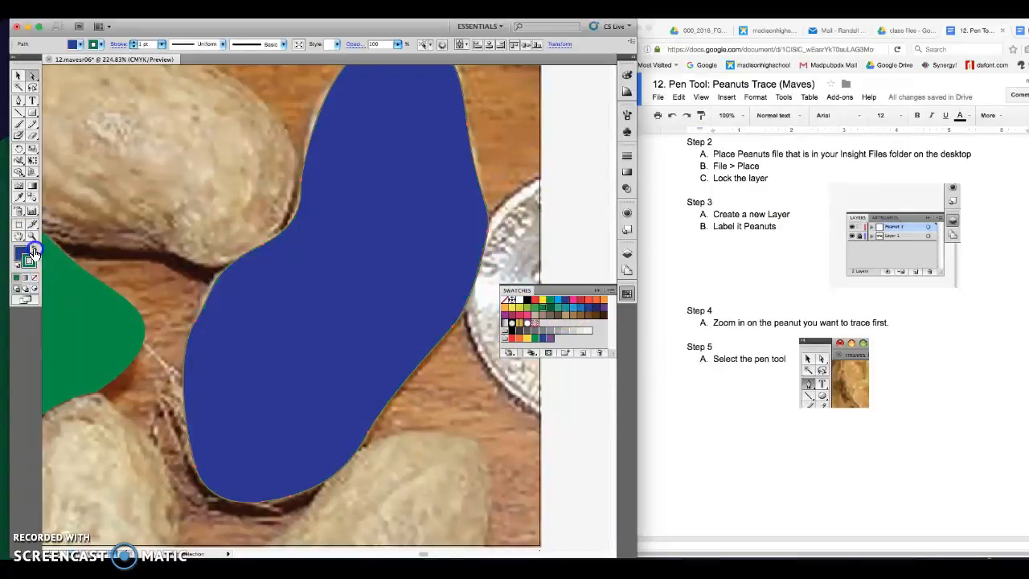
{"action": "left_click", "coordinate": [20, 256]}
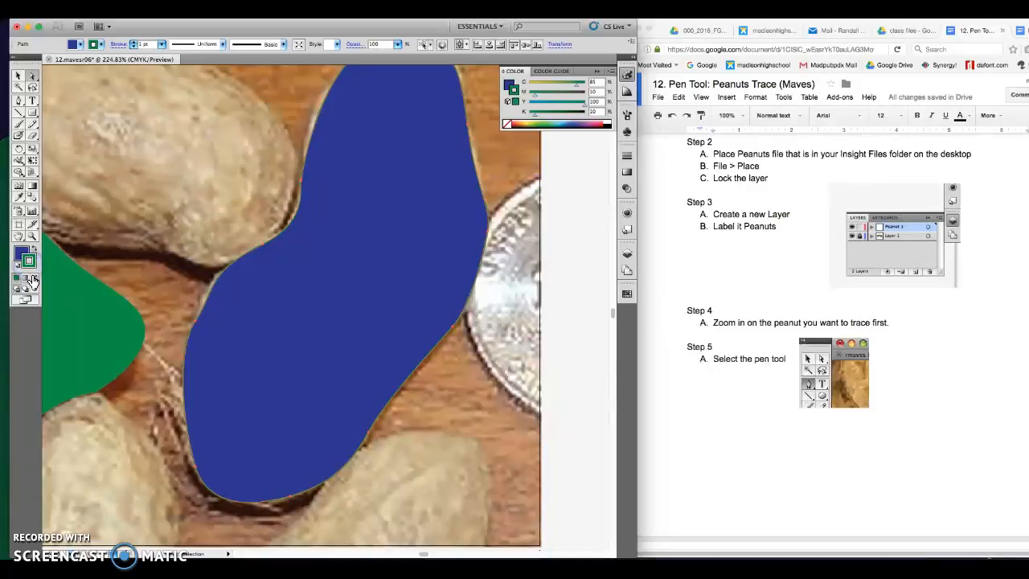
{"action": "left_click", "coordinate": [33, 279]}
{"action": "key", "text": "super+minus"}
{"action": "key", "text": "super+minus"}
{"action": "key", "text": "super+minus"}
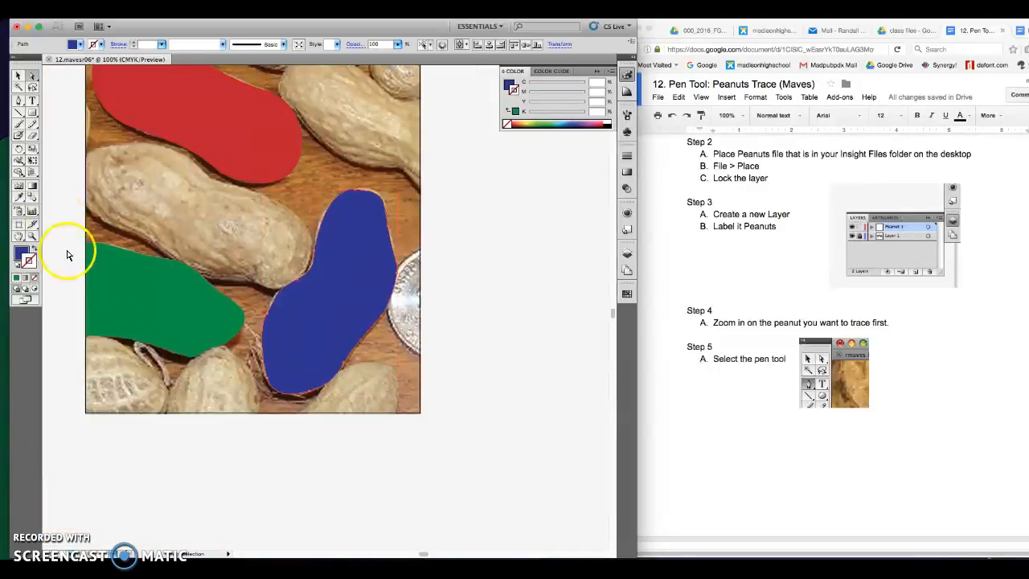
{"action": "scroll", "coordinate": [68, 255], "scroll_direction": "up", "scroll_amount": 4}
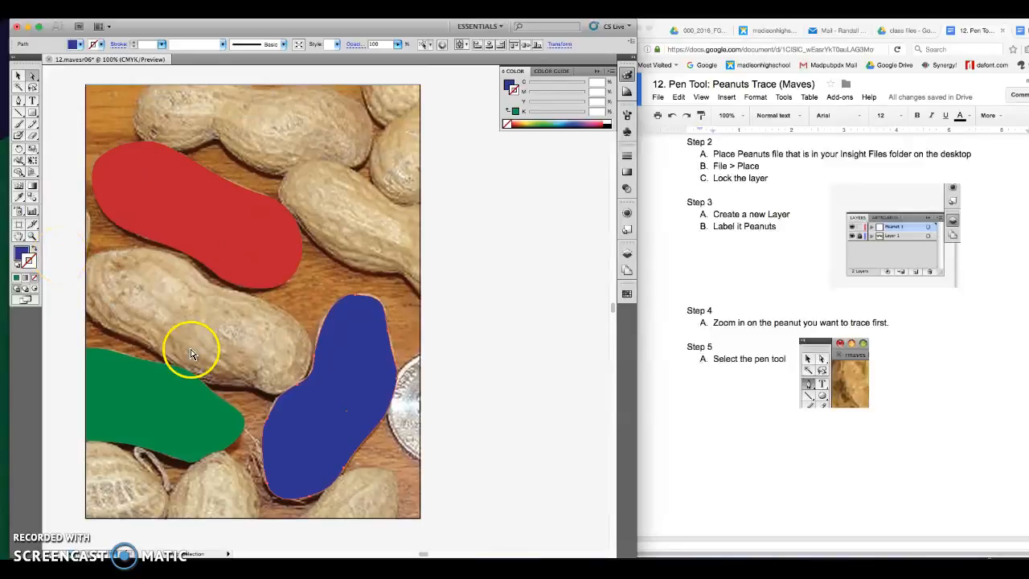
{"action": "left_click", "coordinate": [18, 100]}
{"action": "left_click_drag", "start_coordinate": [315, 134], "coordinate": [284, 127]}
{"action": "left_click_drag", "start_coordinate": [243, 135], "coordinate": [228, 204]}
{"action": "left_click_drag", "start_coordinate": [277, 209], "coordinate": [316, 141]}
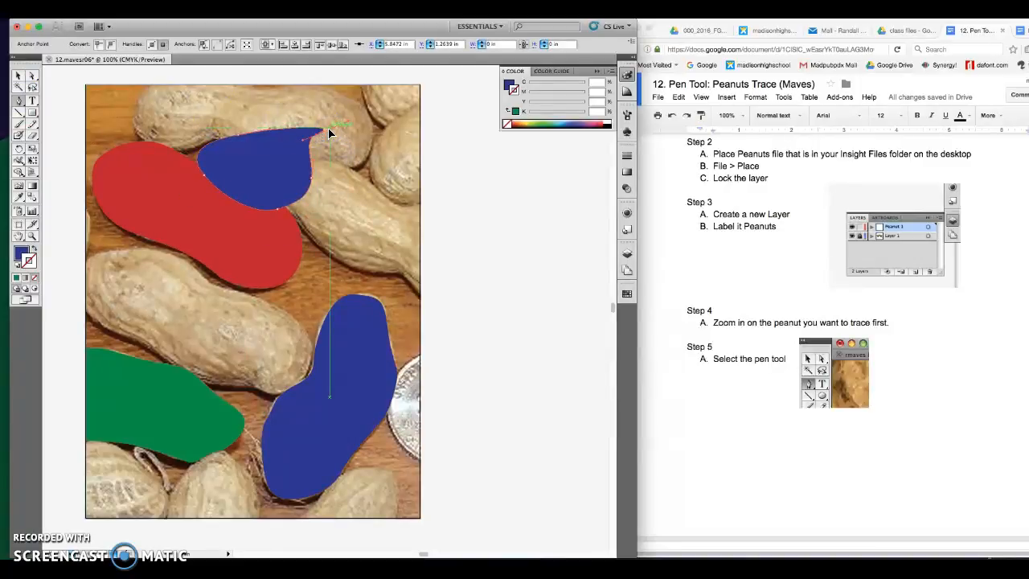
{"action": "key", "text": "Delete"}
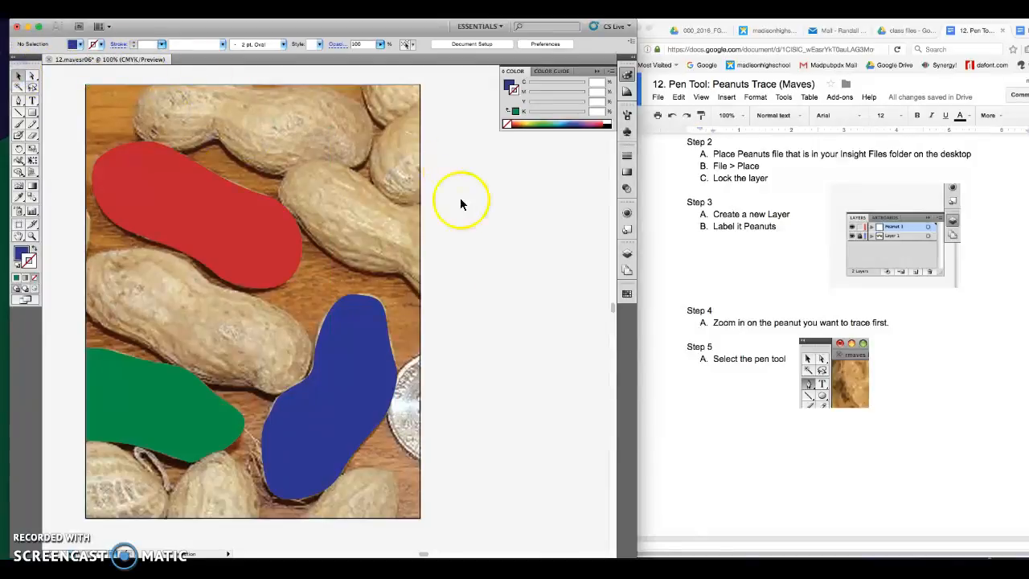
Scroll the assignment back to its beginning and set the drawing colors to no fill with an active blue stroke
{"action": "scroll", "coordinate": [724, 209], "scroll_direction": "up", "scroll_amount": 4}
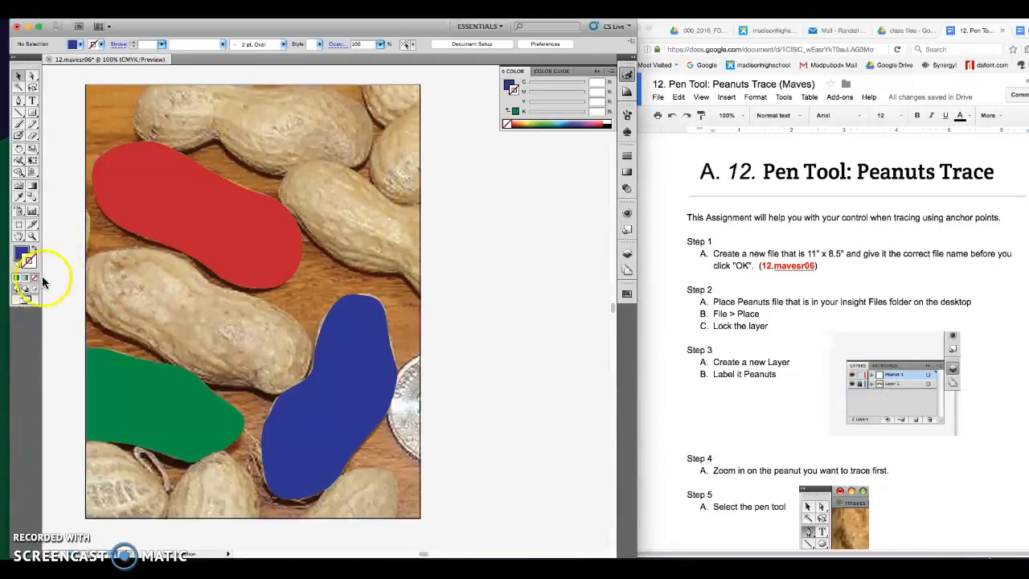
{"action": "left_click", "coordinate": [35, 250]}
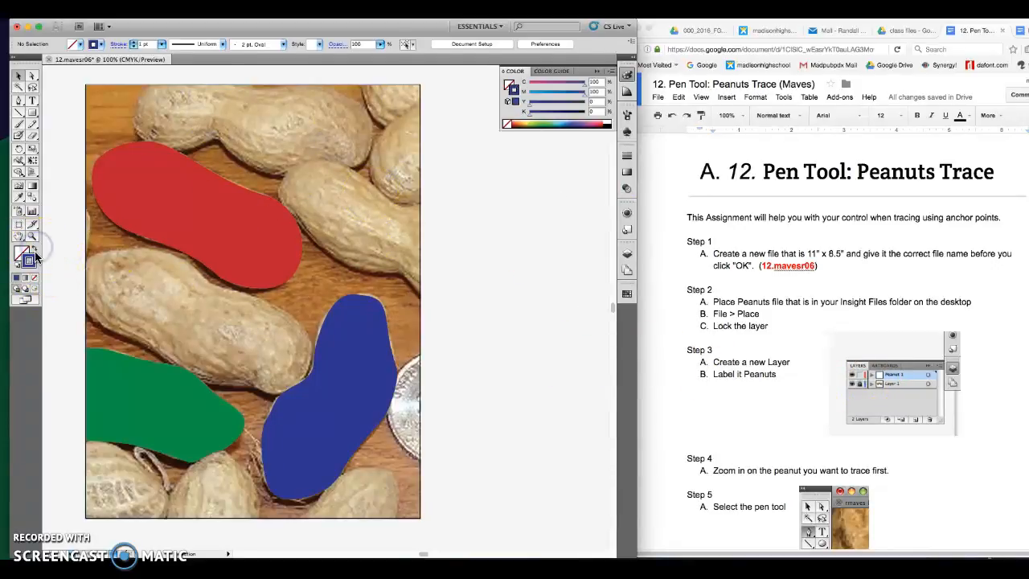
{"action": "left_click", "coordinate": [20, 249]}
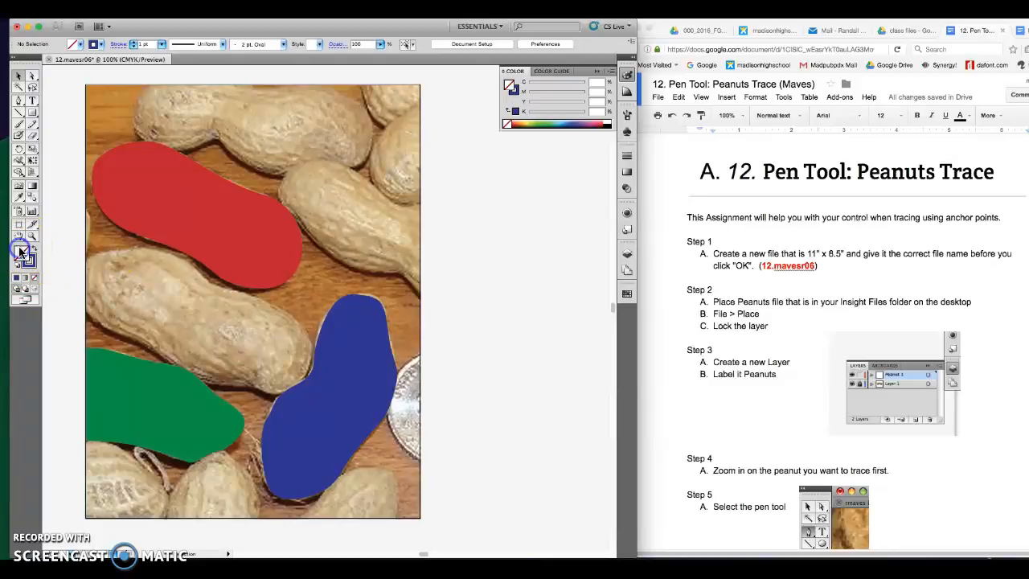
{"action": "left_click", "coordinate": [30, 258]}
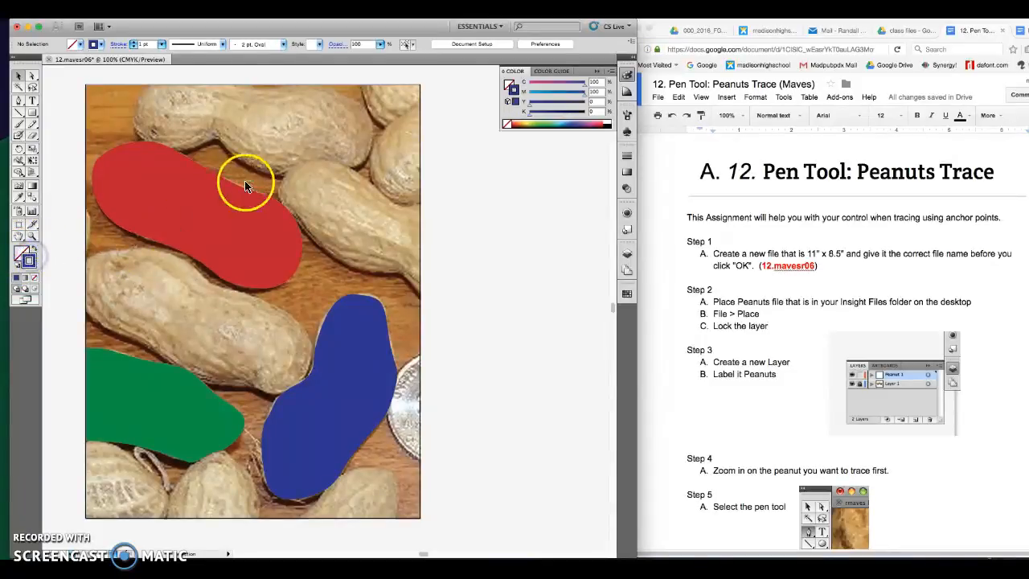